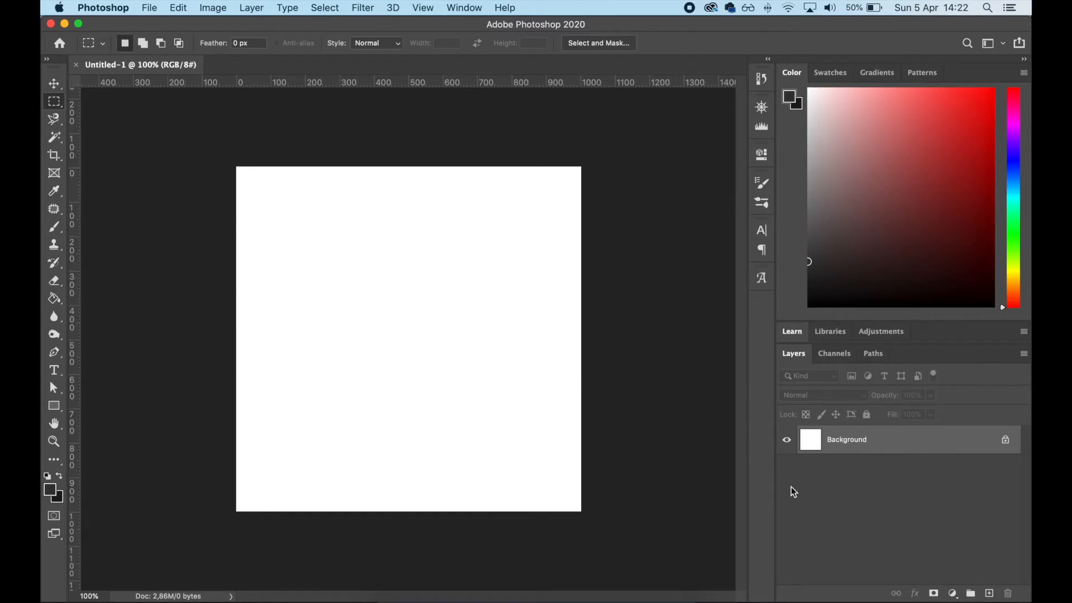
click(464, 8)
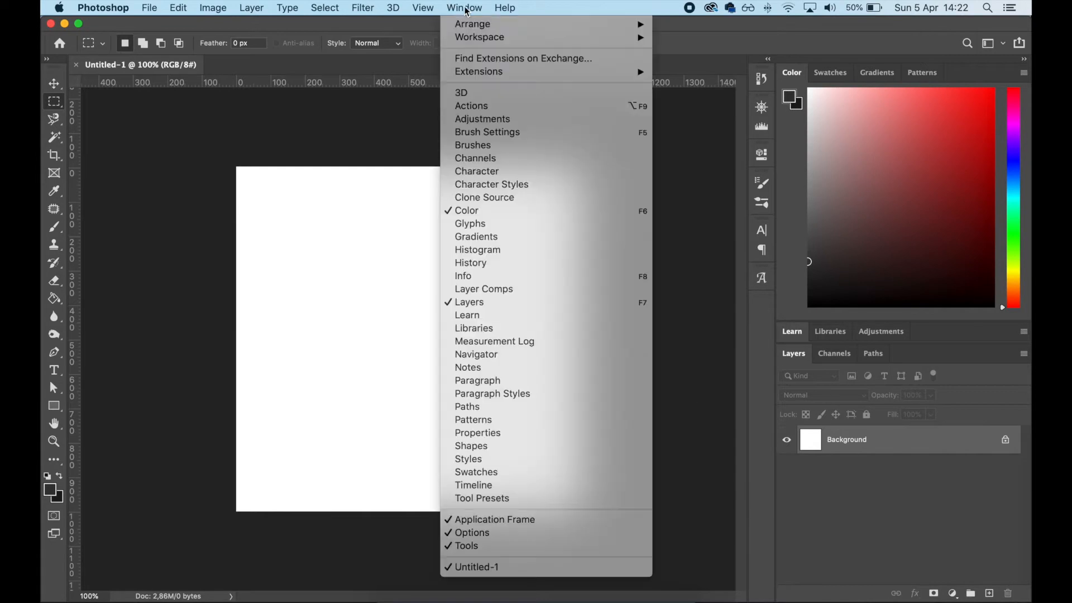
click(642, 302)
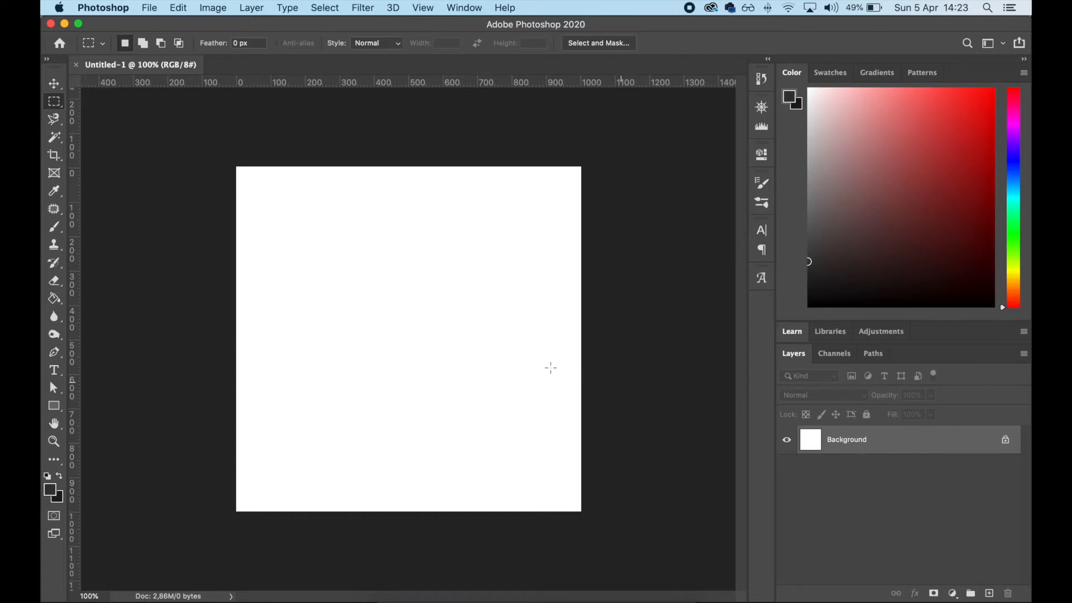
Try to move the locked Background layer on the canvas, and decline converting it to a normal layer
key(v)
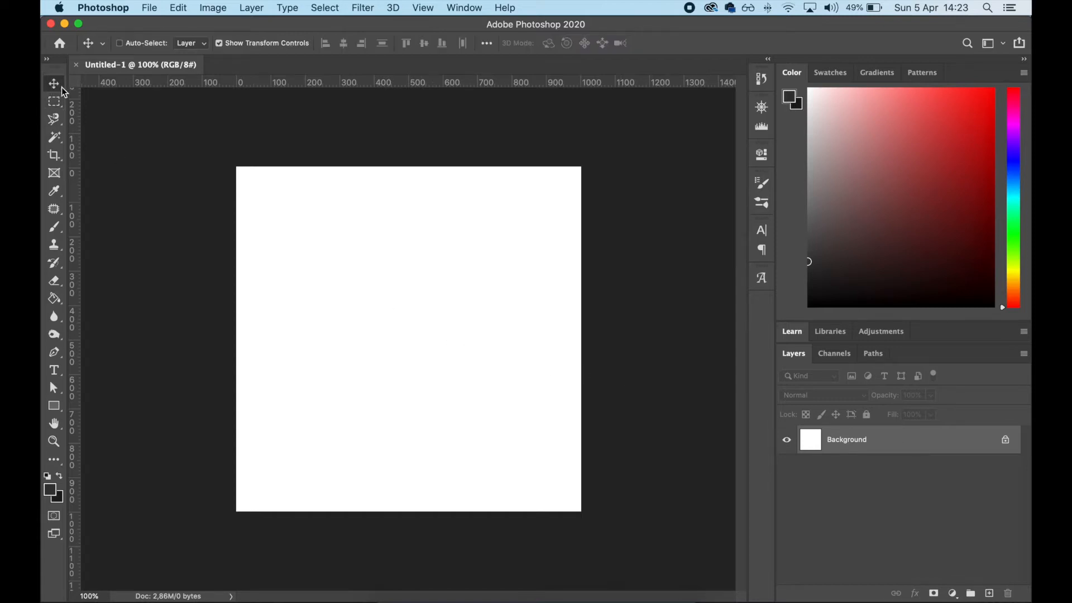
drag(383, 246, 387, 241)
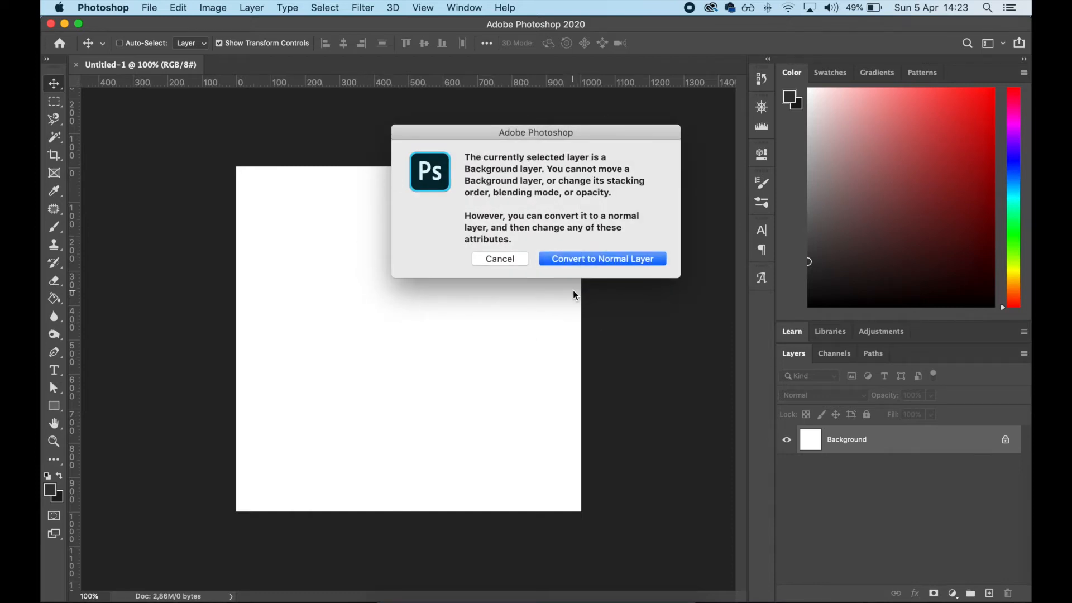
drag(480, 136, 357, 239)
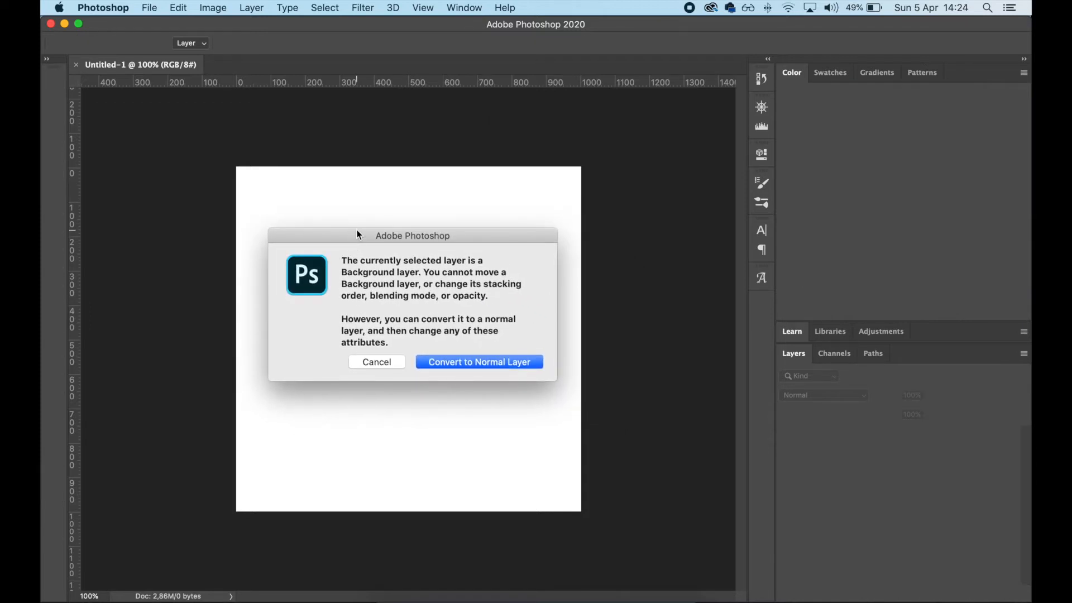
click(379, 363)
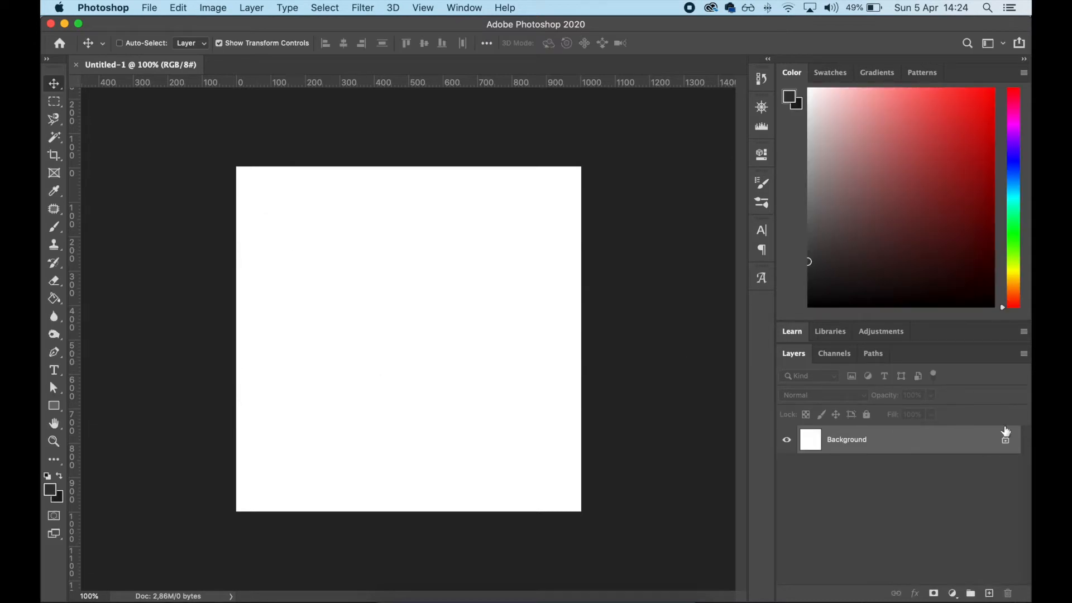
Unlock the Background layer to turn it into a normal, movable layer
click(1006, 441)
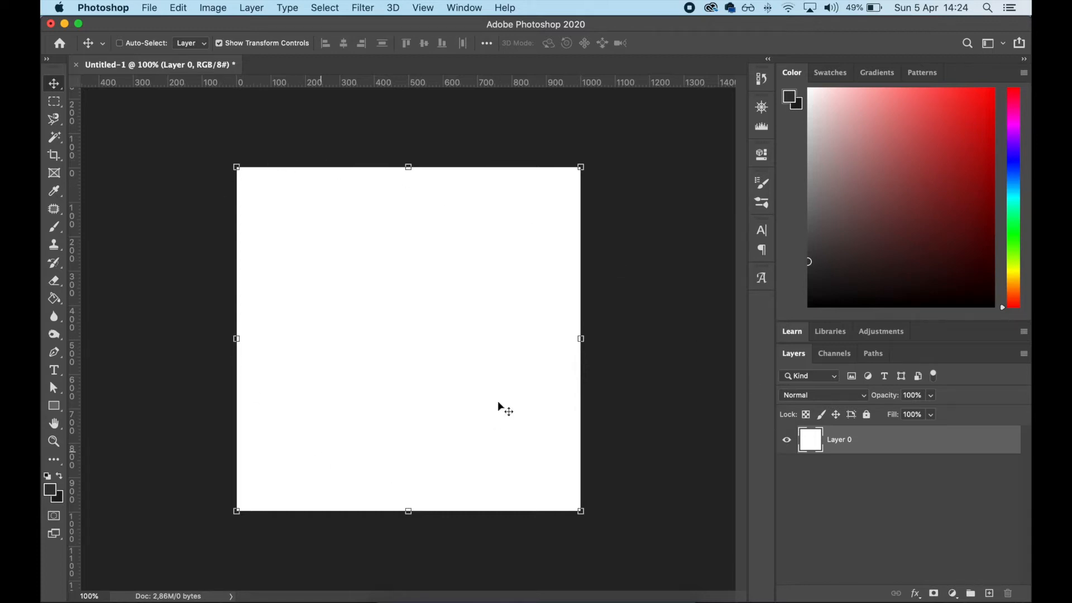
Move the unlocked white layer around so it is offset from the canvas, and undo the moves
drag(490, 247, 322, 151)
drag(366, 306, 434, 320)
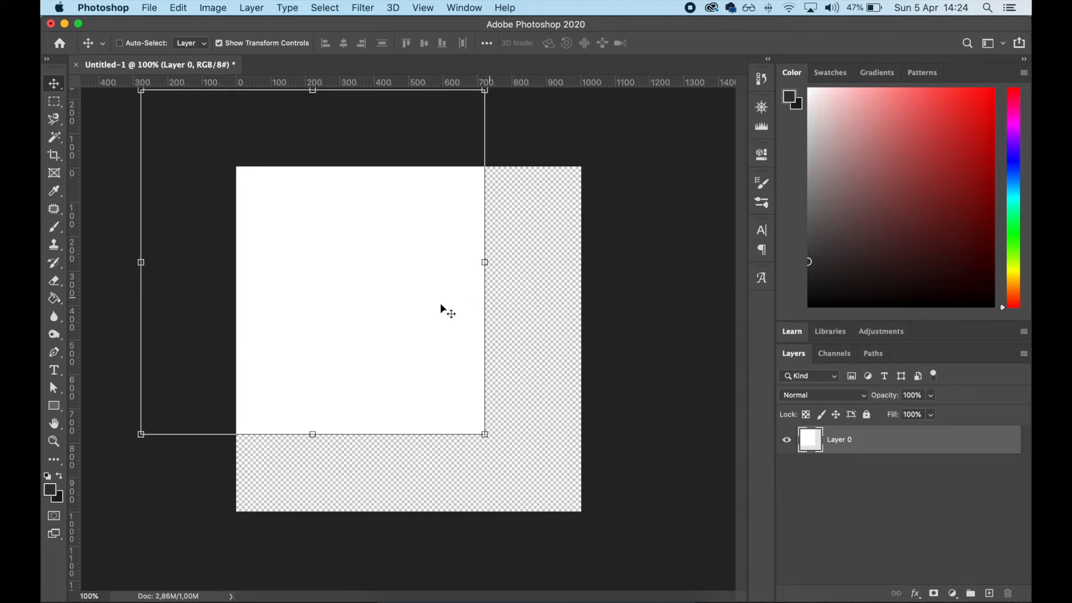
drag(437, 317, 457, 346)
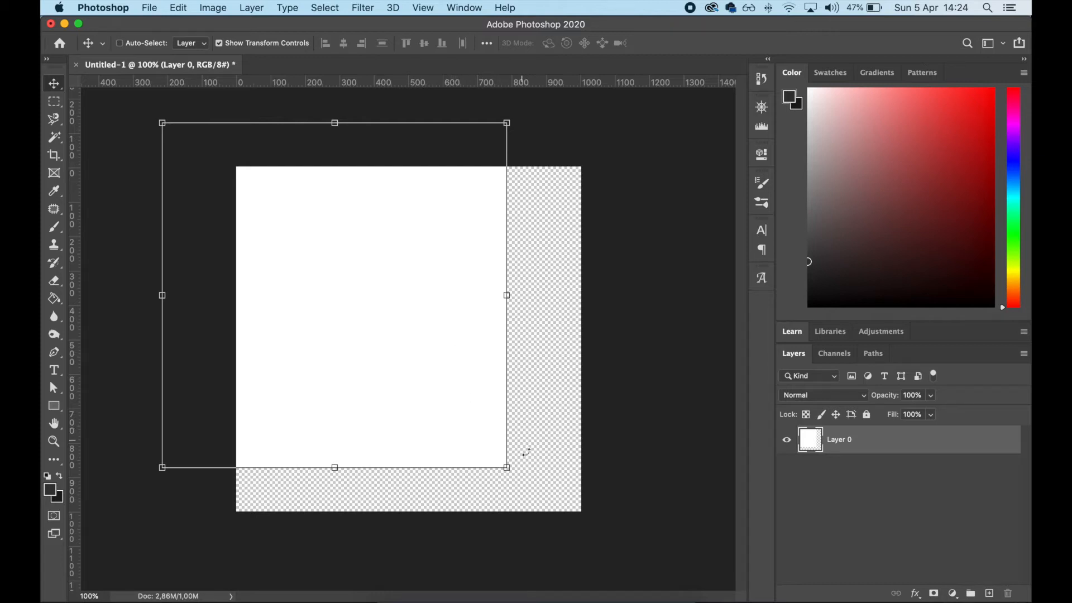
drag(446, 388, 469, 348)
key(super+z)
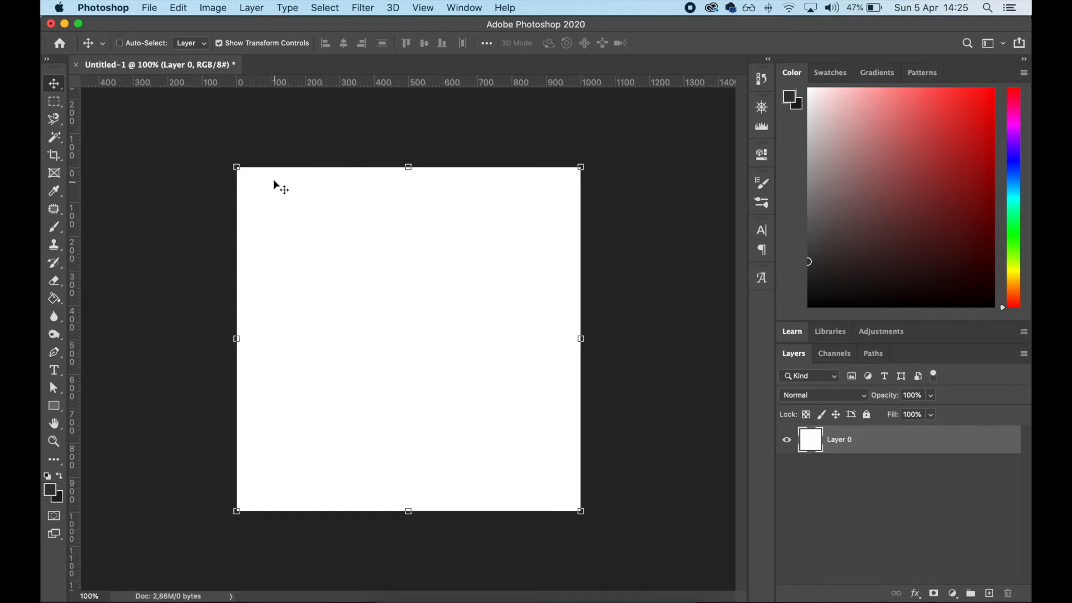
Draw a square shape of about 459 × 459 px near the canvas centre with a light blue fill and no stroke
click(56, 408)
drag(56, 408, 123, 406)
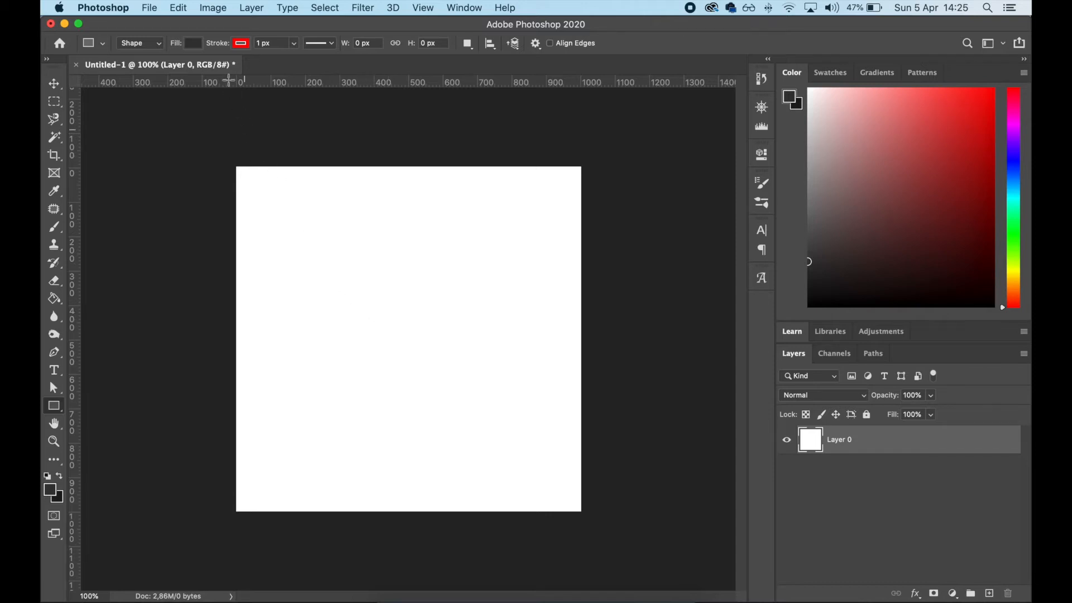
click(241, 44)
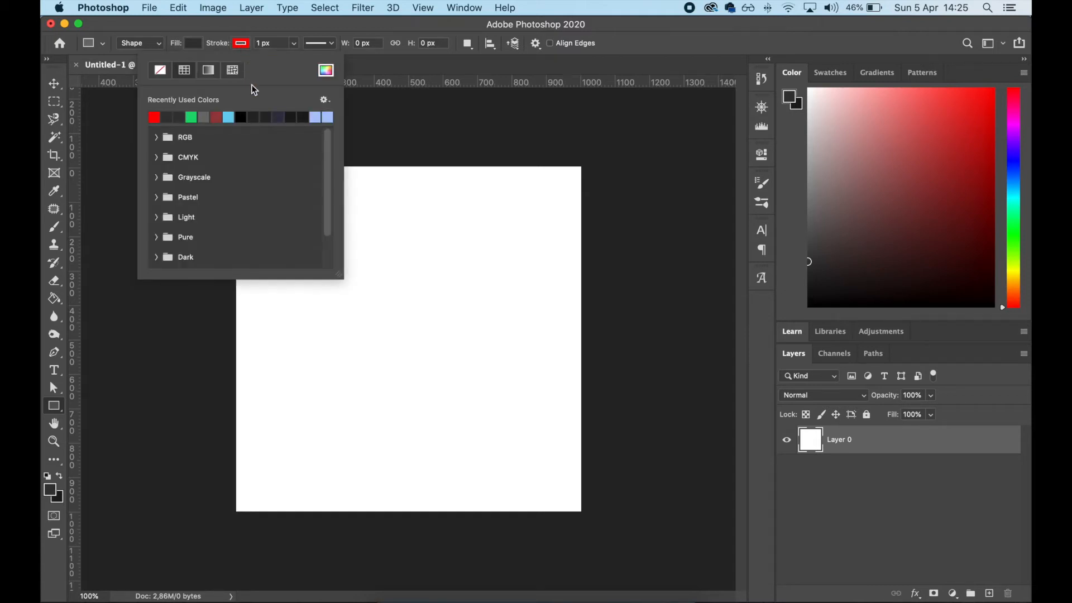
click(161, 71)
click(195, 44)
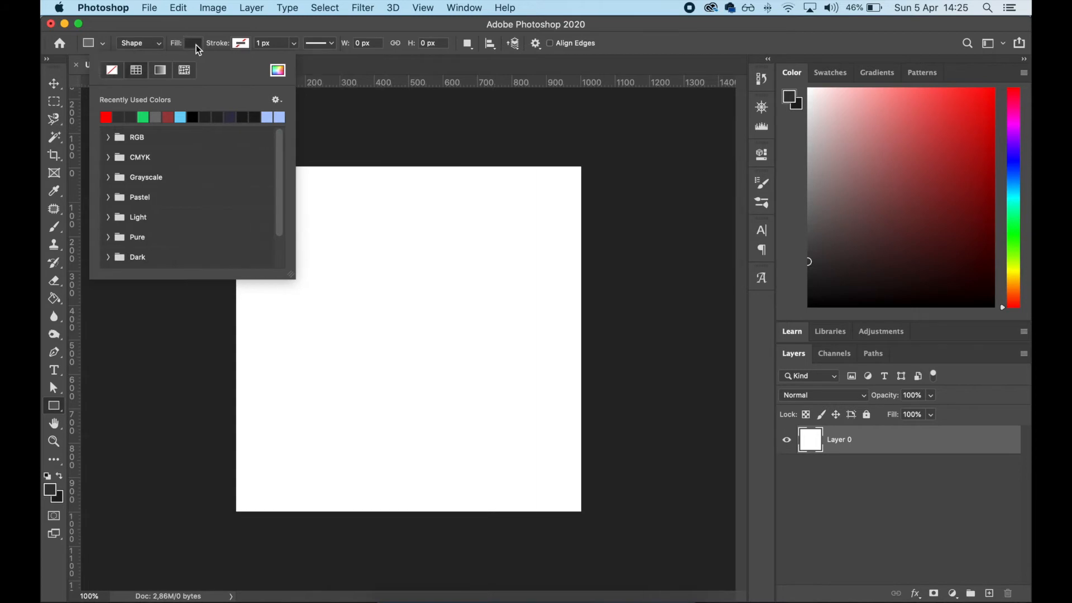
click(180, 117)
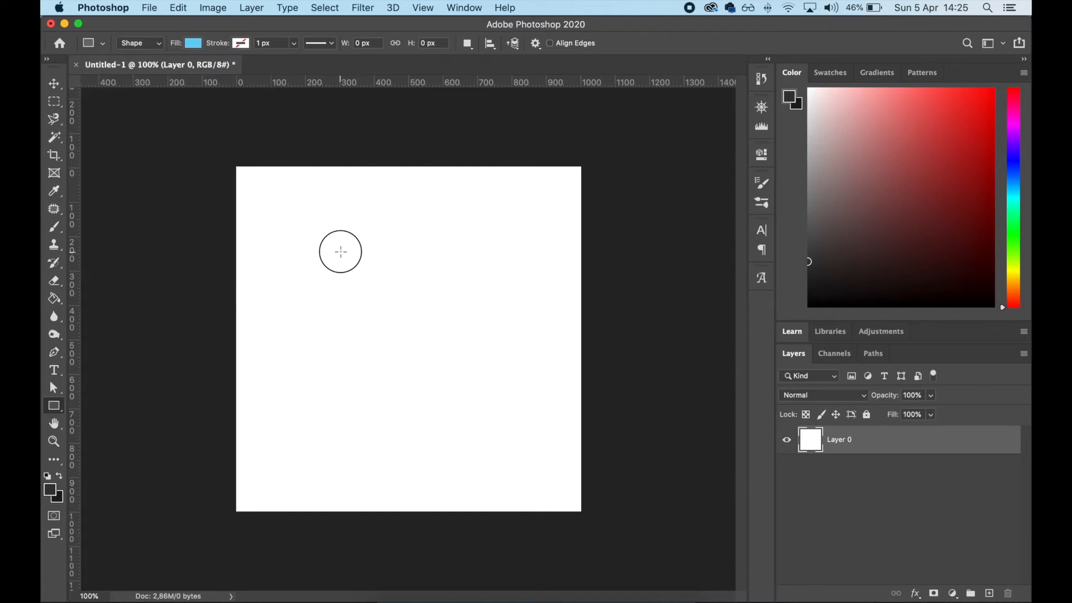
drag(341, 252, 499, 431)
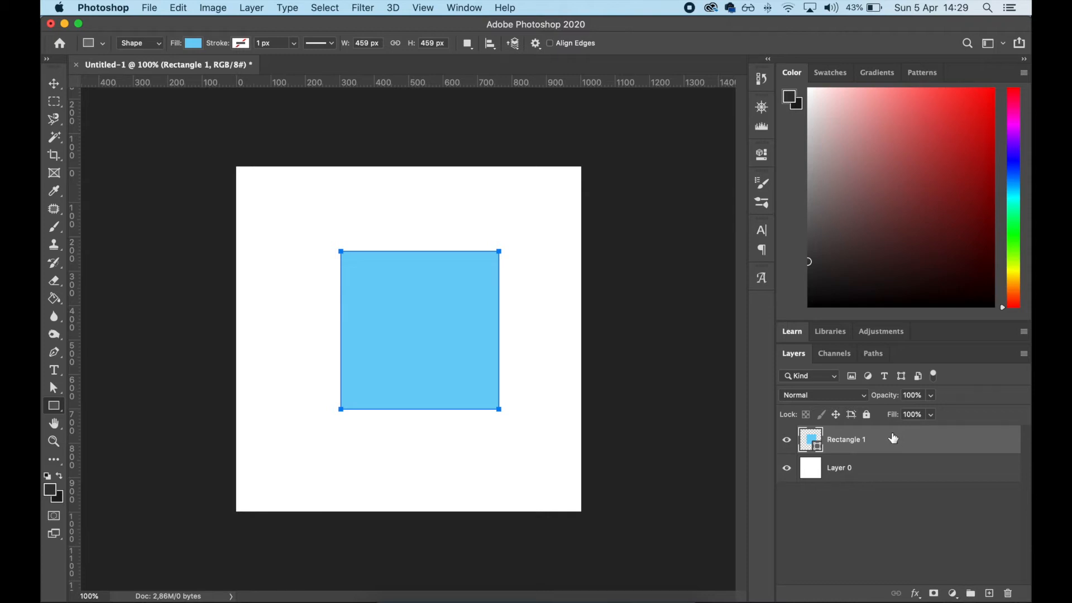
click(53, 101)
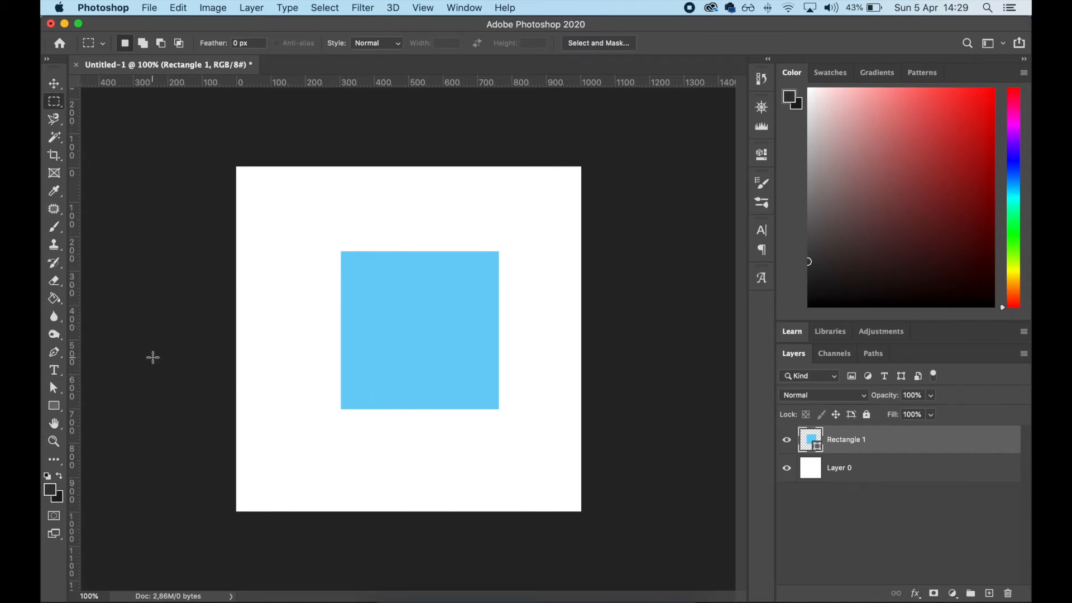
Add the text "hello" to the white area beside the blue square's left edge
click(54, 370)
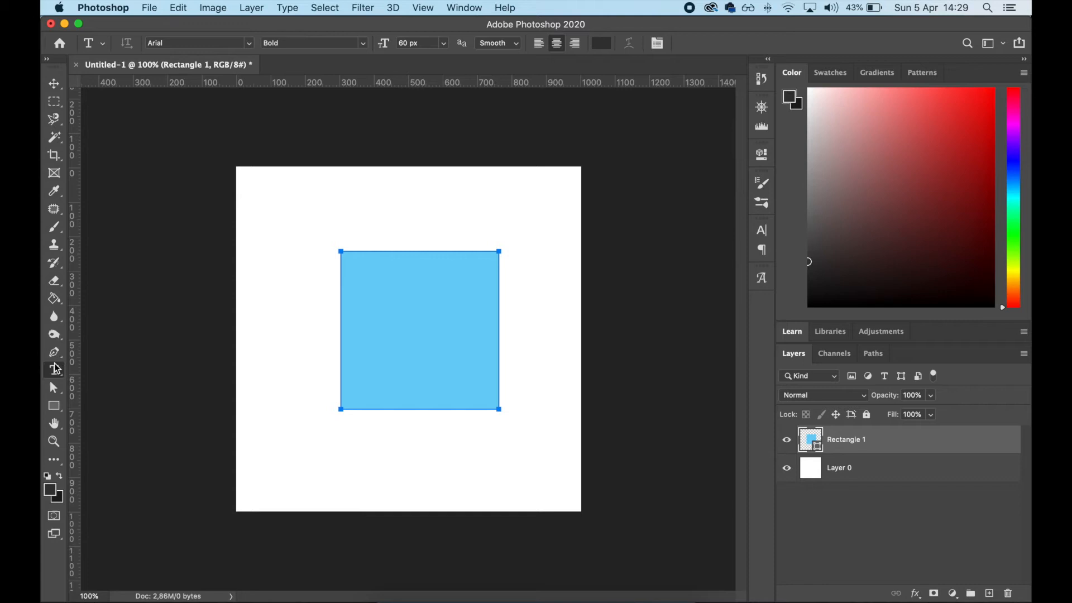
click(273, 314)
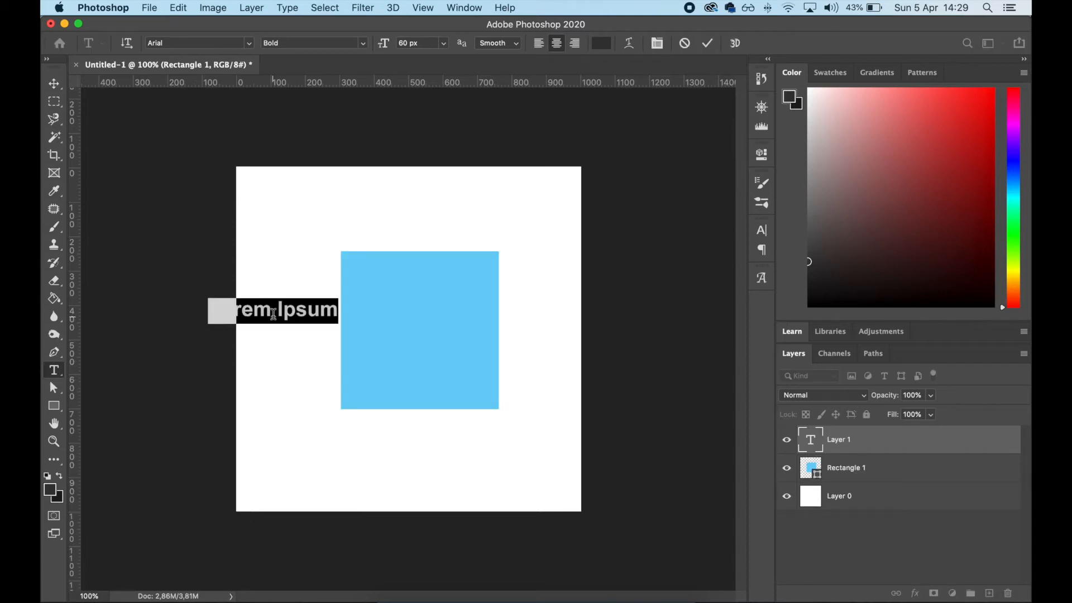
text(hel)
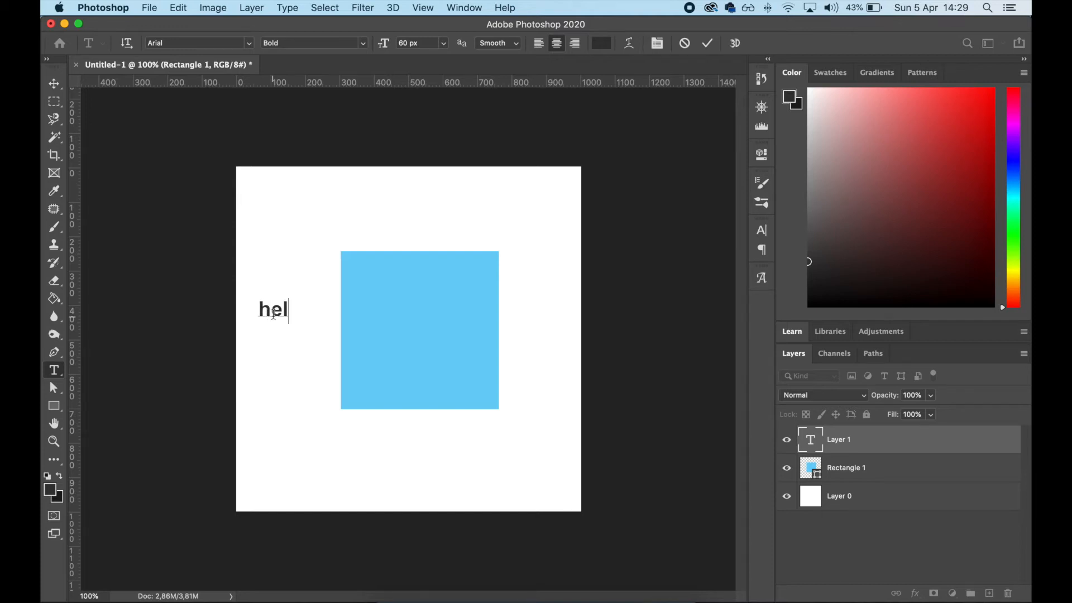
text(lo)
Set the colour of the whole "hello" text to green, hex 1dcb22
key(super+a)
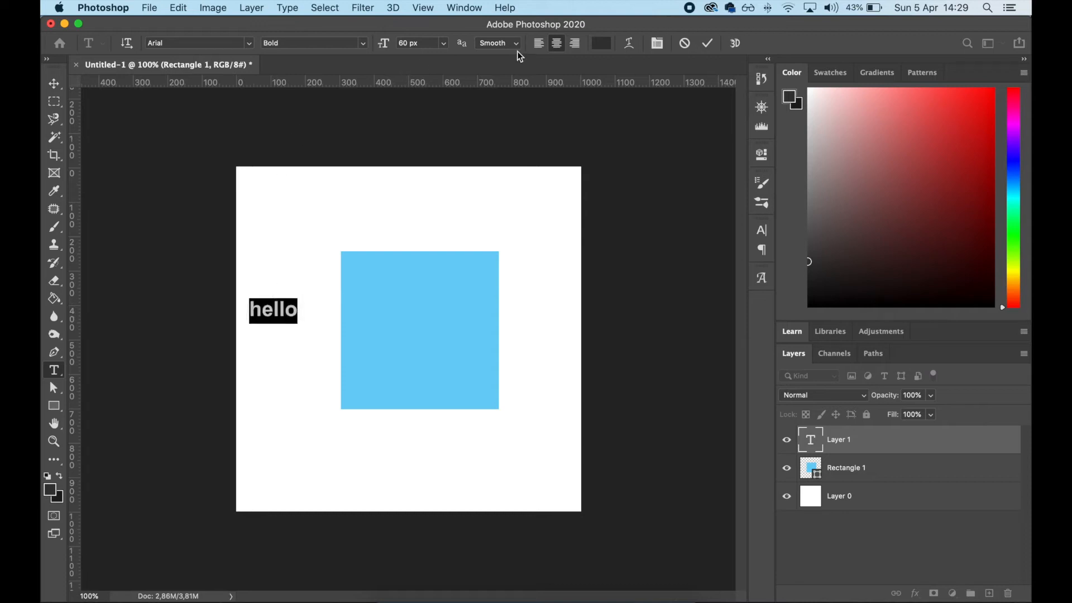
click(606, 46)
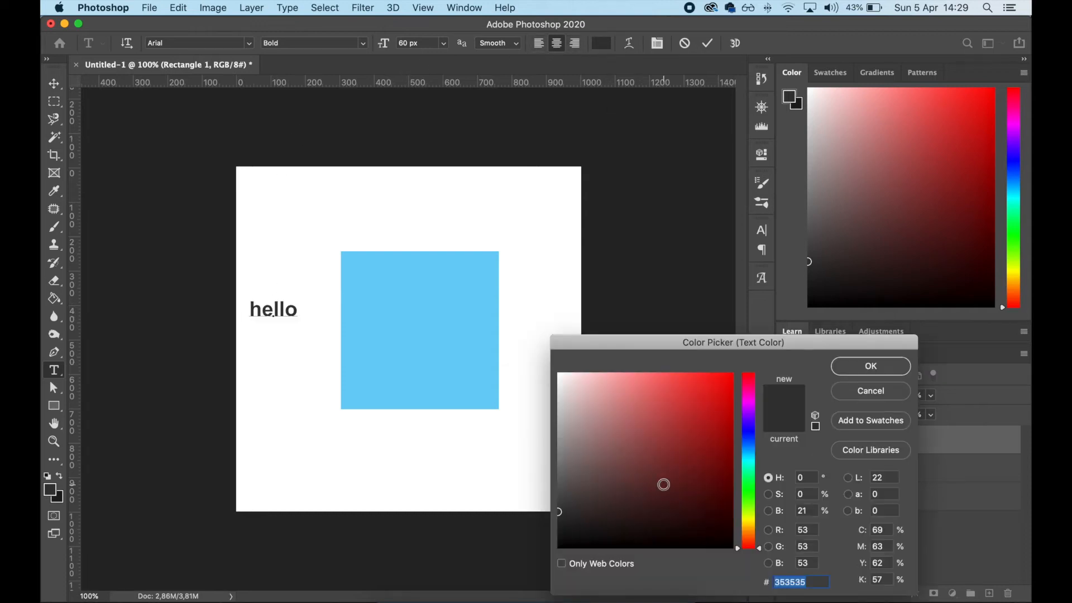
click(748, 541)
drag(748, 540, 749, 489)
click(708, 408)
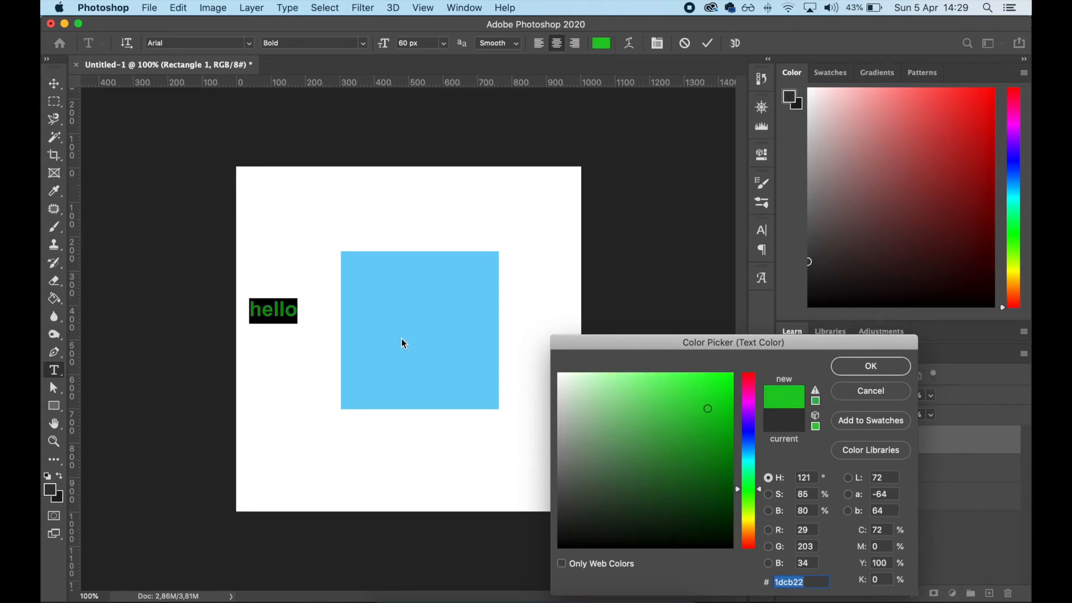
key(Return)
Extend the green text so that it reads "hello all", and commit it
click(297, 307)
text(all)
click(54, 83)
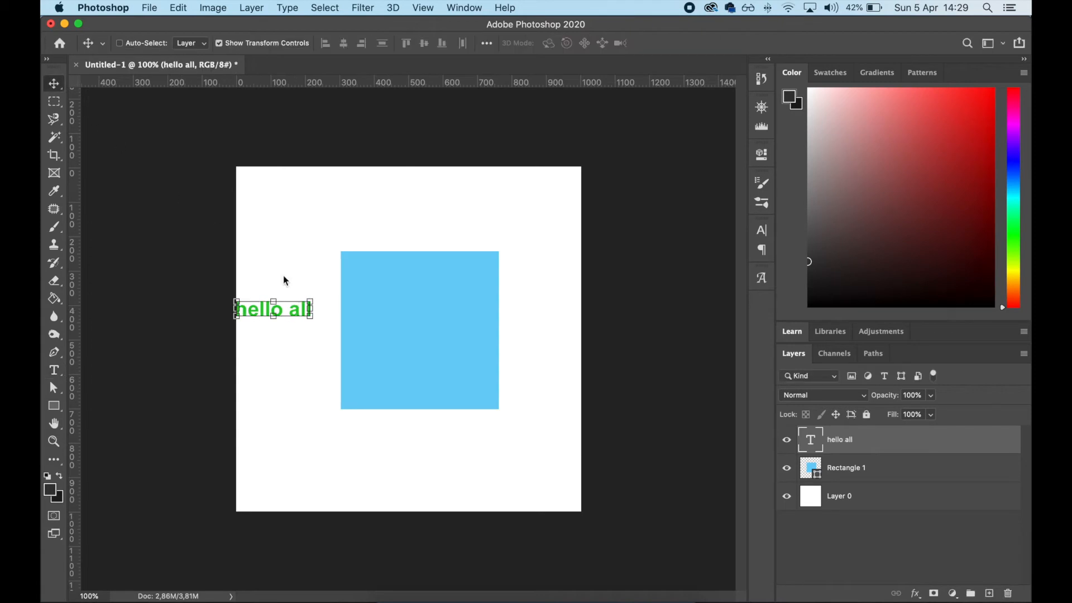
Scale the "hello all" text up to about 98.5 px and place it across the blue square's left edge
drag(295, 310, 413, 352)
key(Return)
click(53, 103)
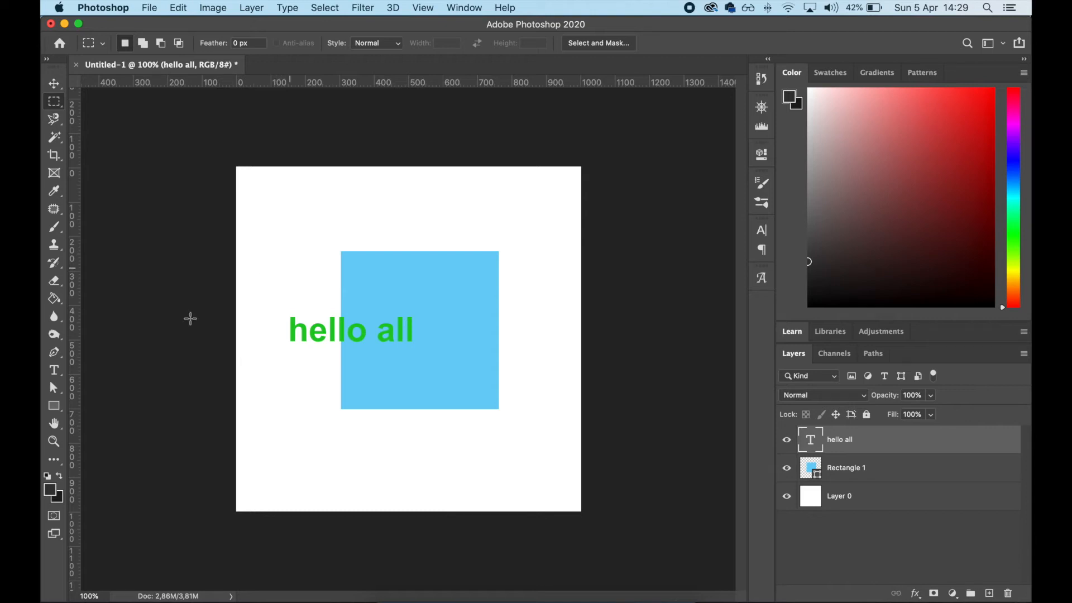
Set the font size of the "hello all" text to 120 px
click(54, 371)
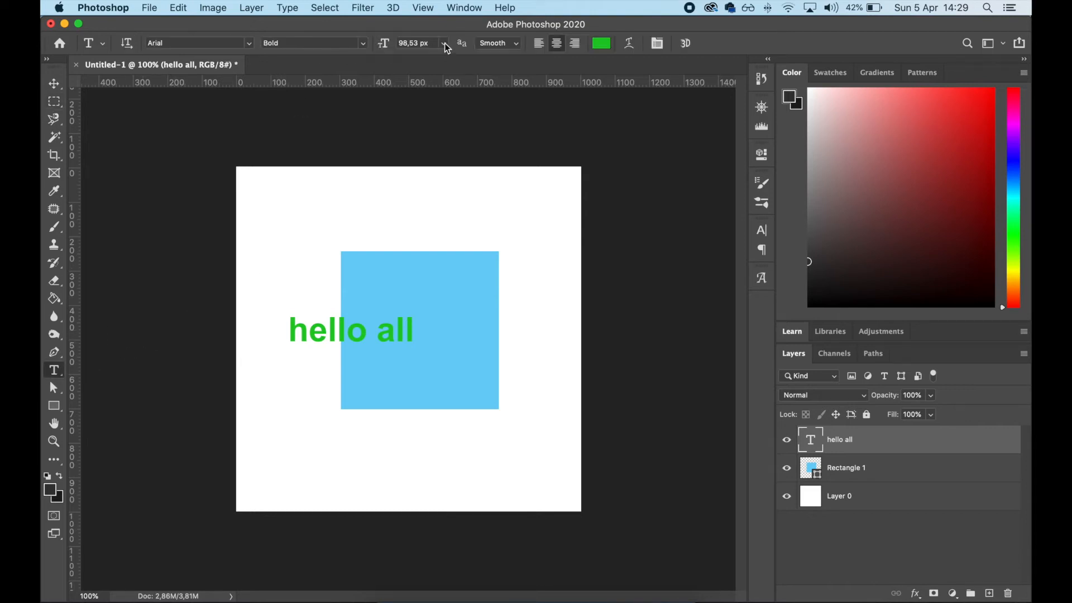
click(414, 43)
text(120)
key(Return)
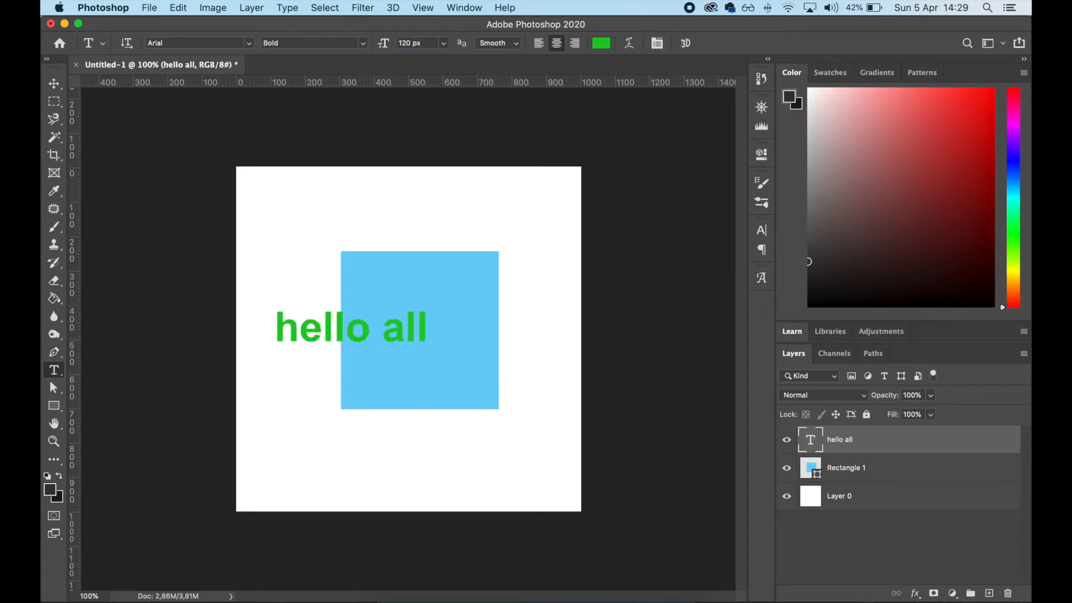
click(54, 101)
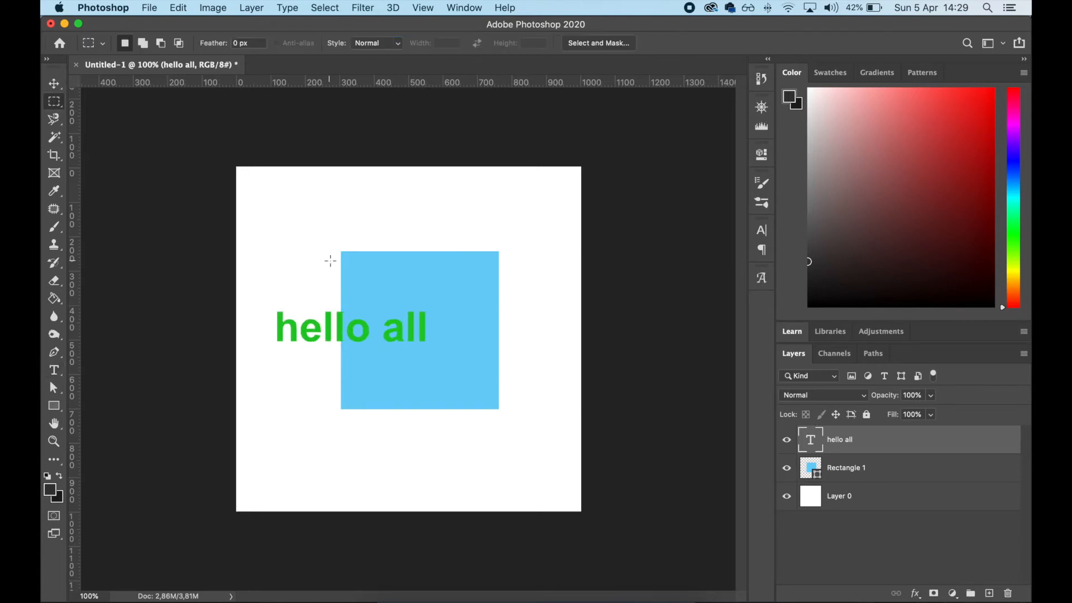
Select the hello all, Rectangle 1 and Layer 0 layers in turn to examine the layer stack
click(874, 440)
click(902, 468)
click(898, 498)
click(901, 475)
click(900, 446)
click(902, 468)
click(902, 496)
click(895, 468)
click(892, 445)
click(889, 479)
click(891, 496)
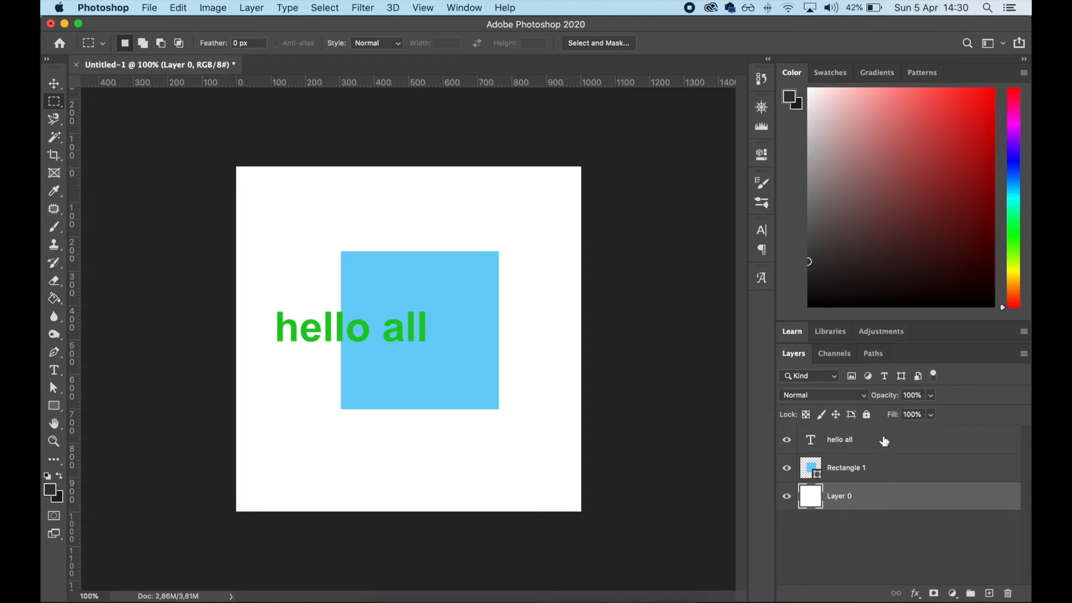
Move the "hello all" text layer fully onto the blue square, slightly above the square's middle
click(901, 445)
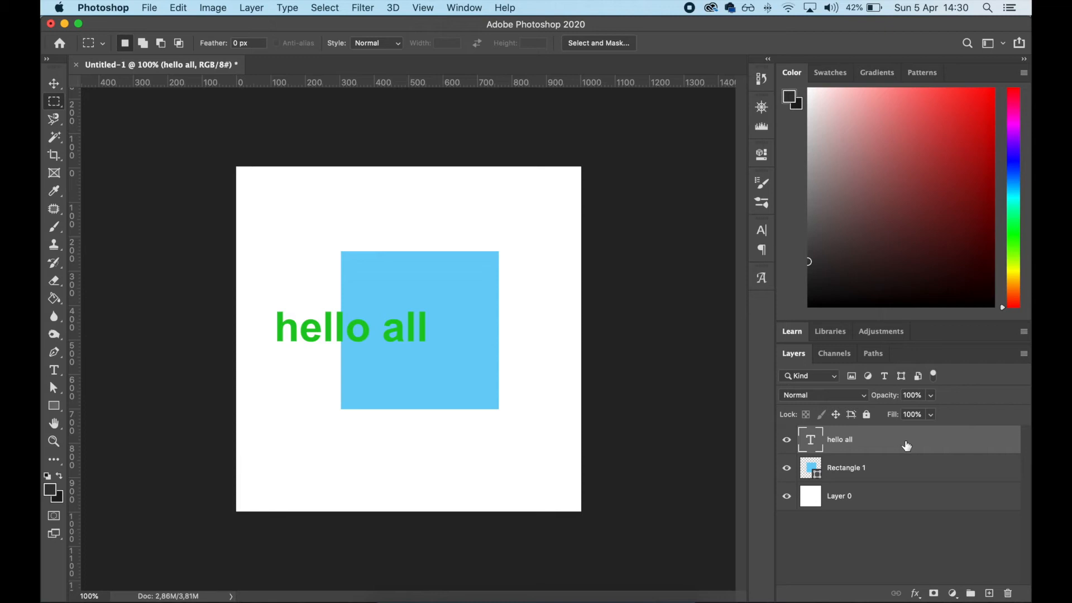
click(54, 84)
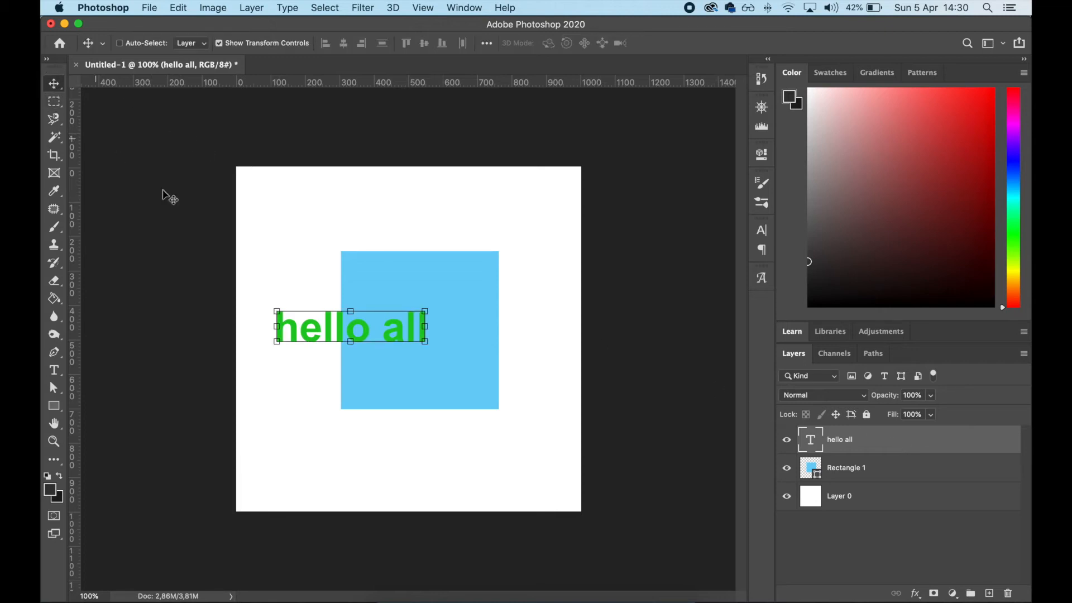
drag(318, 333, 389, 322)
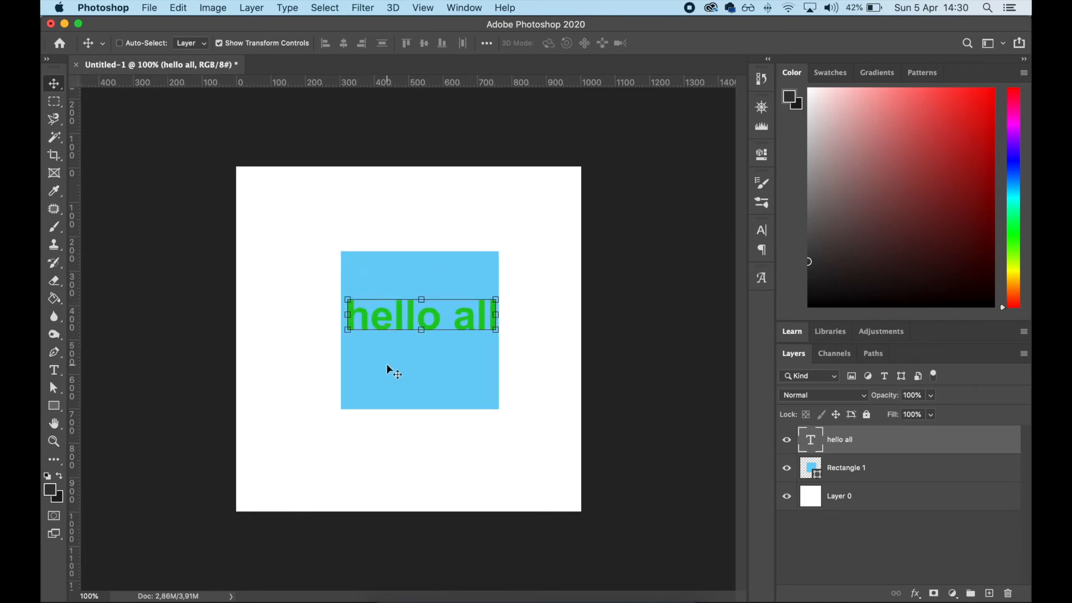
Reorder the layers so that the hello all text layer lies between Rectangle 1 and Layer 0
click(846, 470)
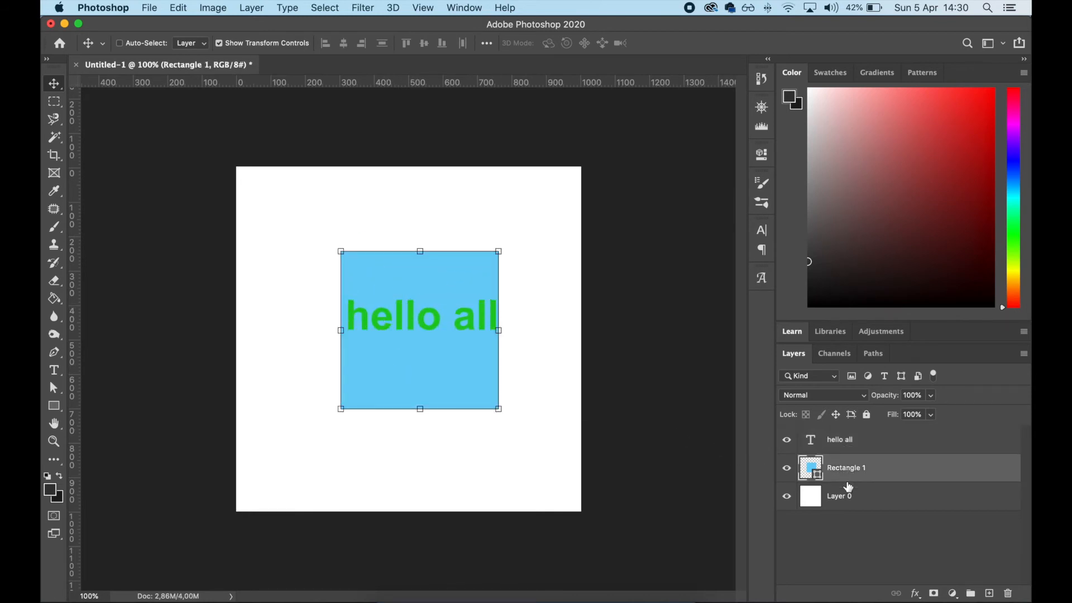
click(850, 495)
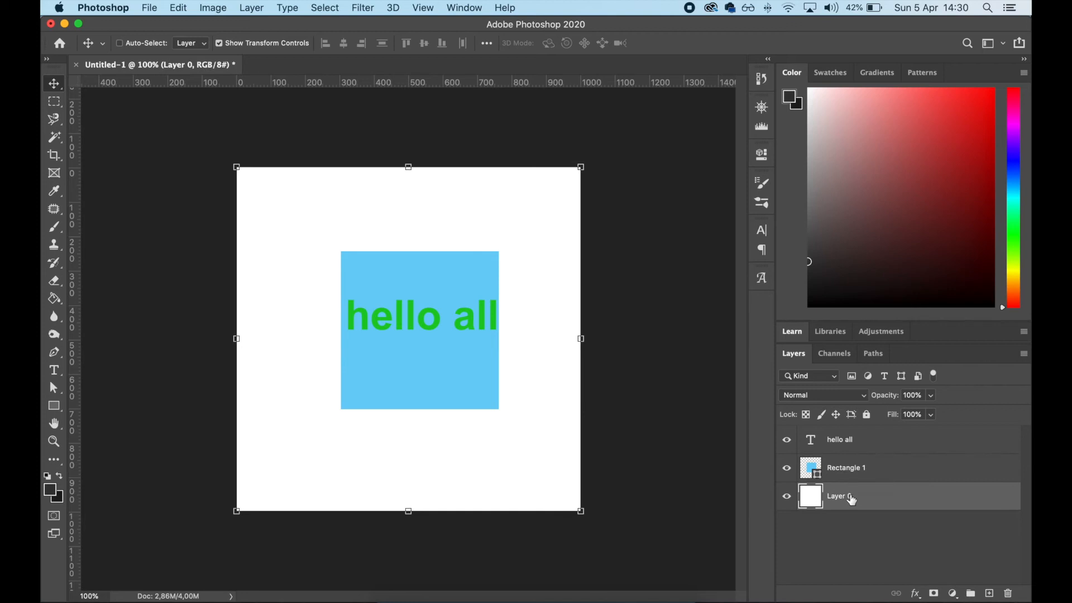
click(847, 443)
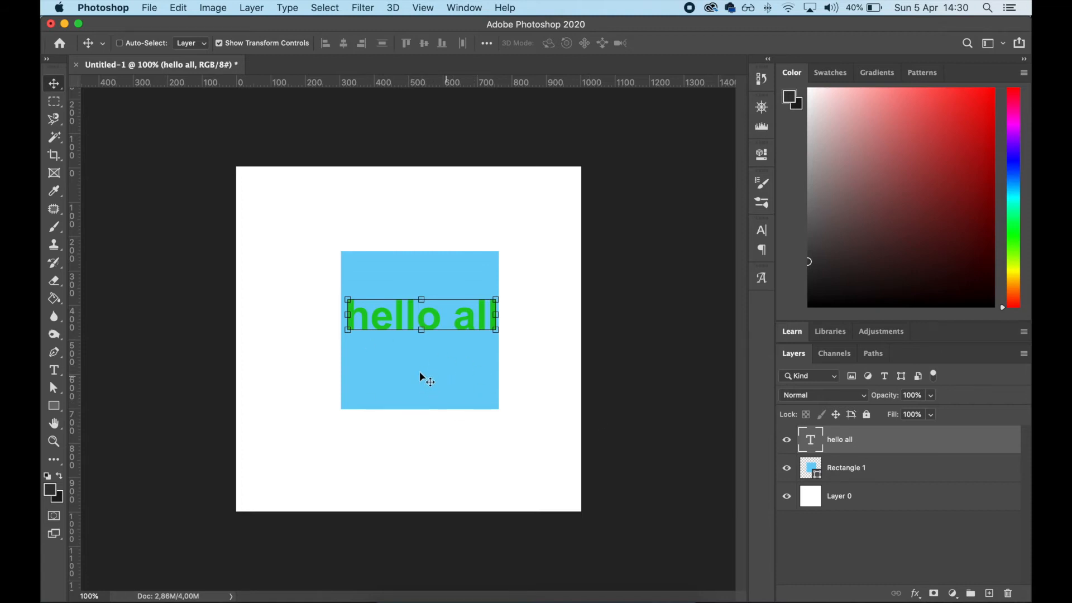
drag(878, 441, 882, 485)
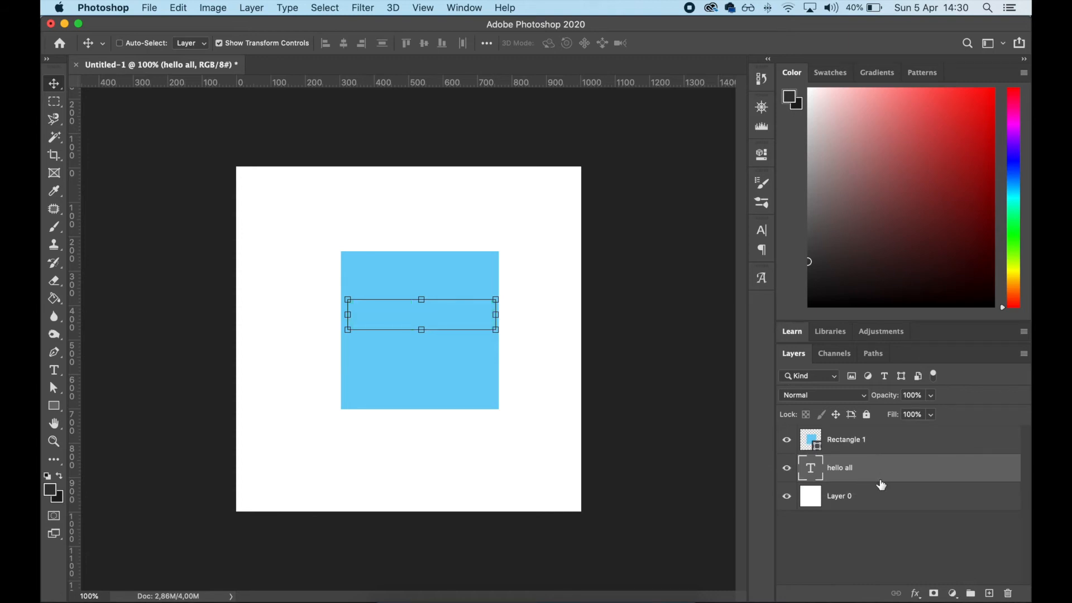
Move the blue square on the Rectangle 1 layer about 200 px right so it overlaps only part of the "hello all" text
click(54, 102)
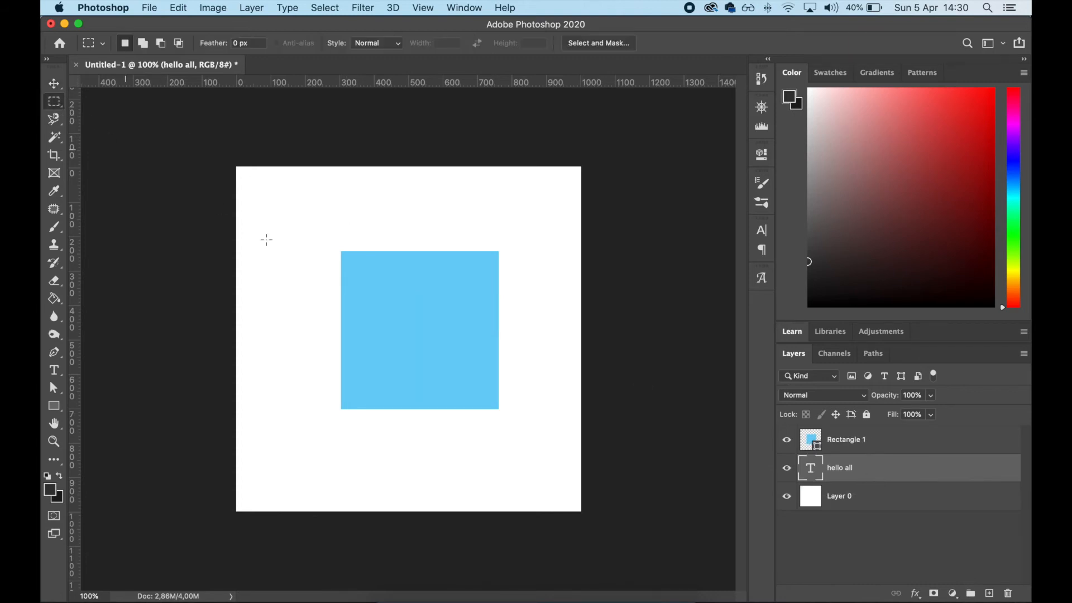
click(877, 445)
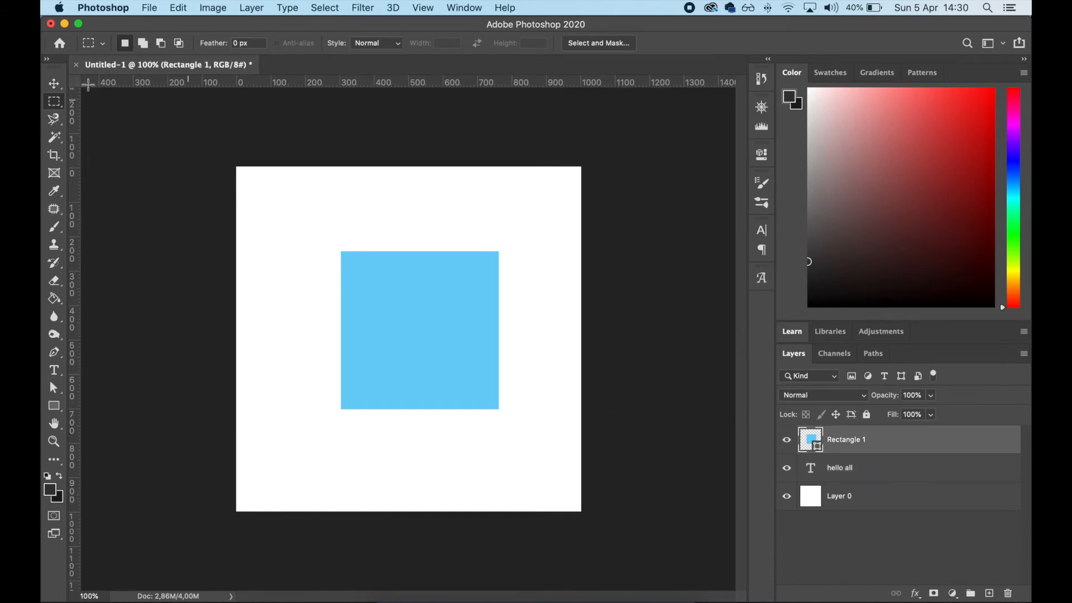
click(54, 83)
drag(393, 297, 467, 300)
key(Right)
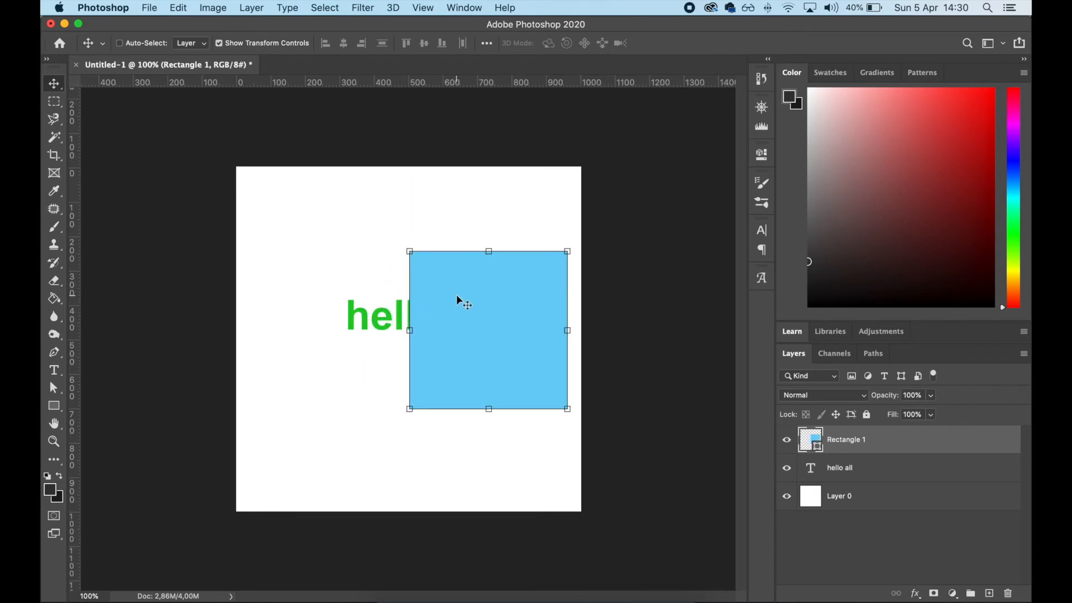
click(56, 101)
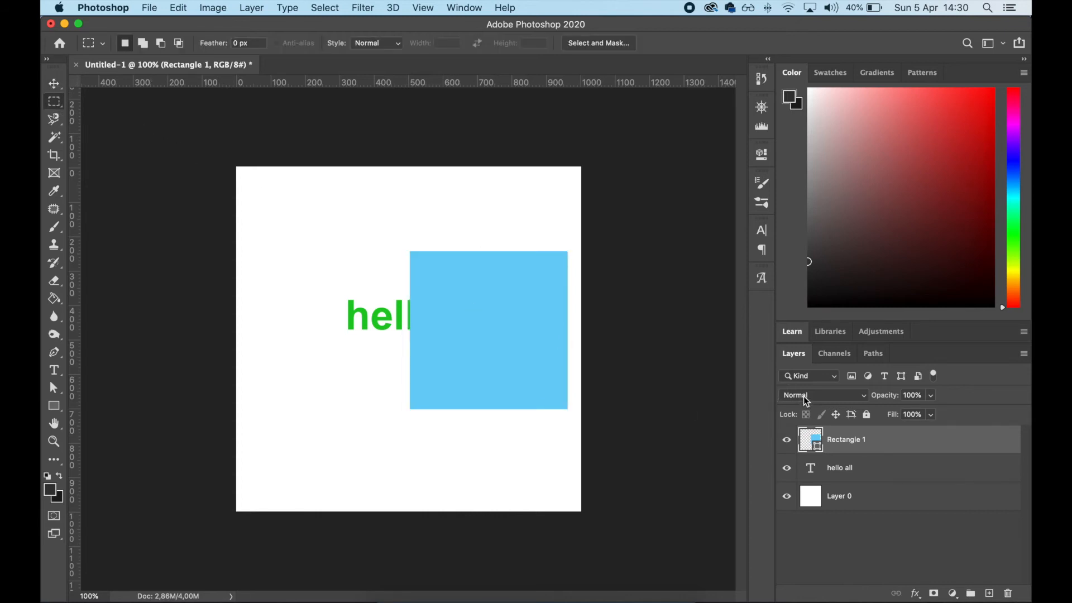
Set the Rectangle 1 layer's blend mode to Multiply
click(806, 398)
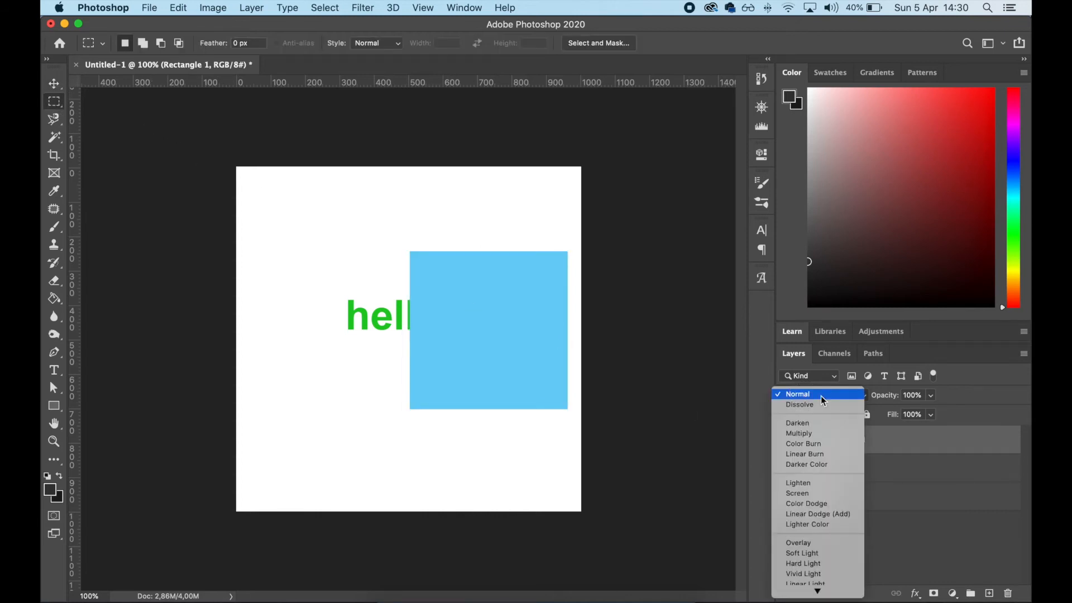
click(821, 397)
click(821, 397)
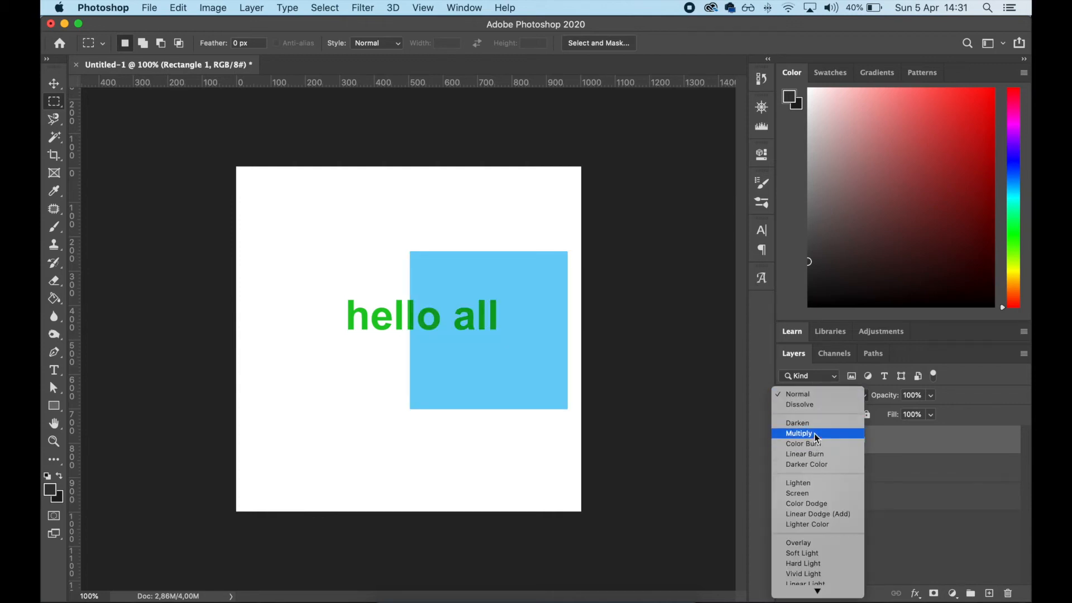
click(815, 435)
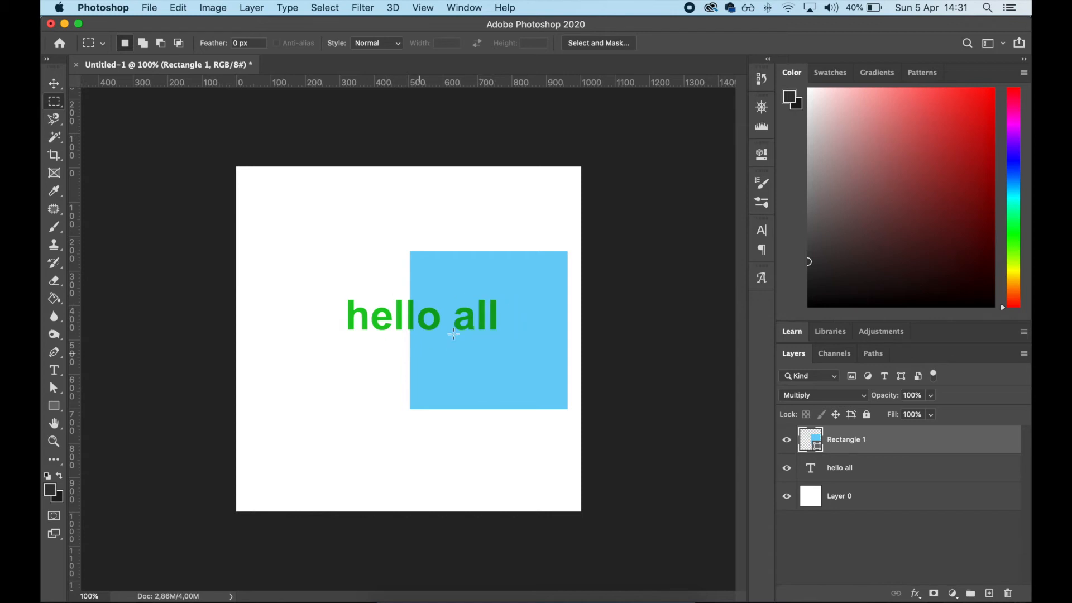
drag(405, 312, 420, 333)
click(414, 355)
Change the Rectangle 1 fill to red and move the square left over most of the "hello all" text
click(54, 405)
click(191, 43)
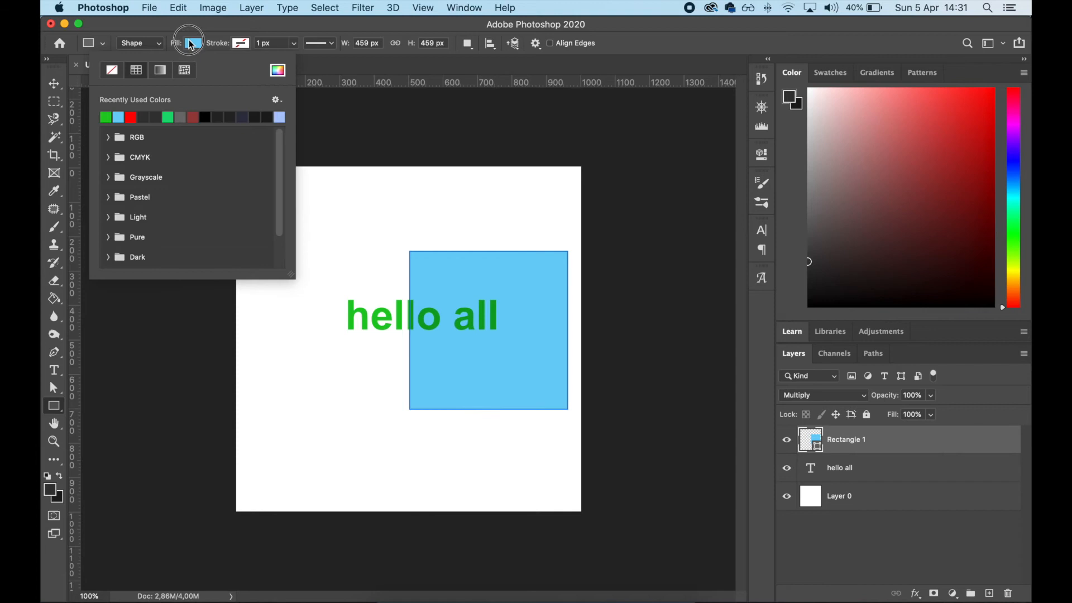
click(131, 117)
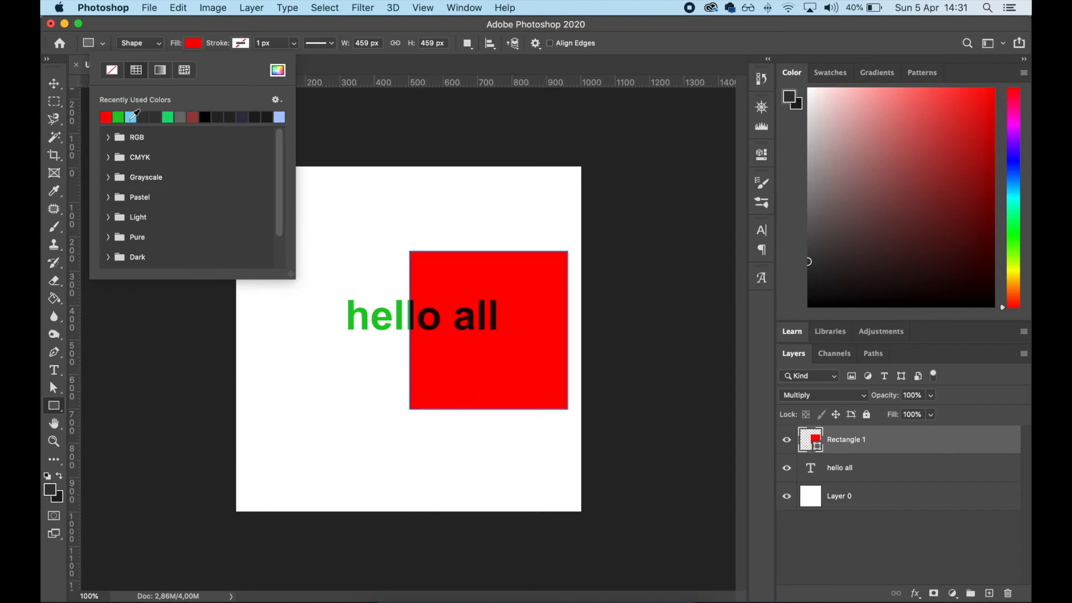
click(54, 101)
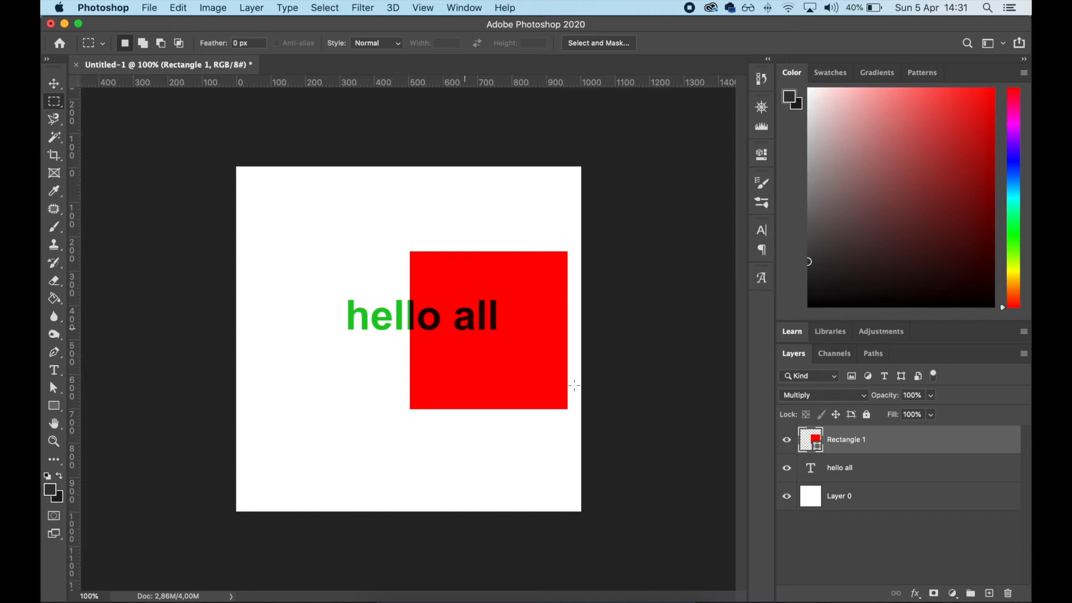
click(58, 87)
drag(460, 270, 424, 273)
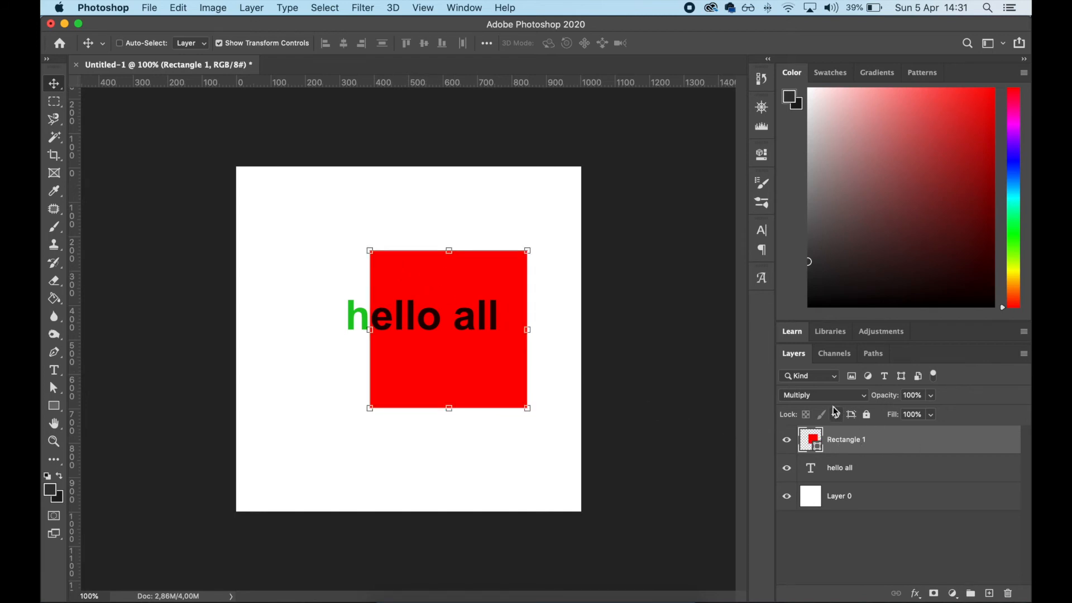
Set the Rectangle 1 layer's blend mode to Lighten and shift the square slightly right over the text
click(810, 398)
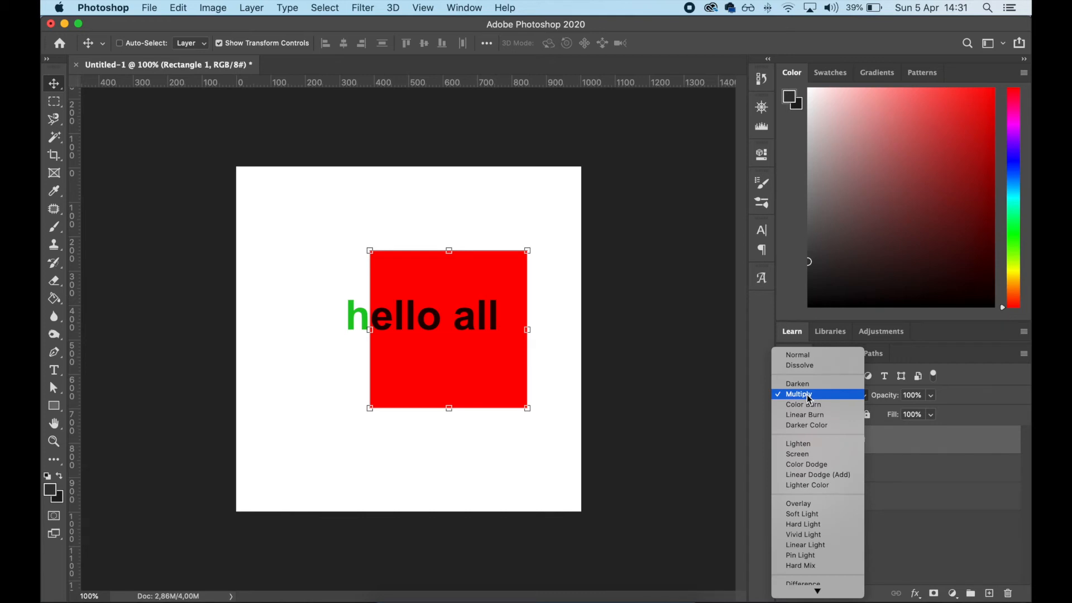
click(811, 445)
mouse_move(446, 371)
mouse_down()
mouse_move(494, 360)
mouse_move(456, 369)
mouse_up()
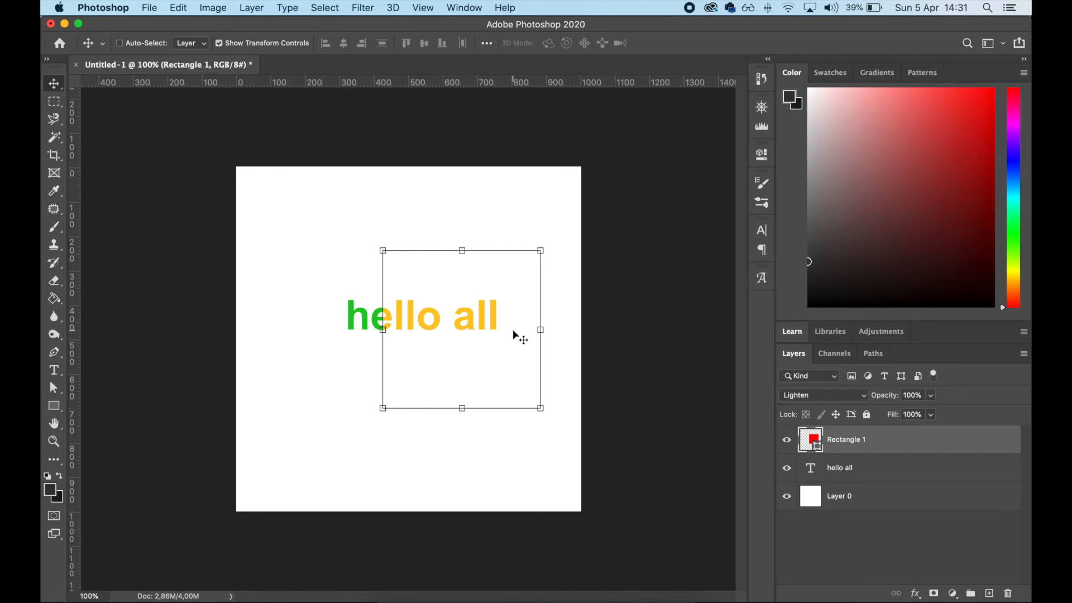
drag(495, 354, 495, 354)
Set the Rectangle 1 layer's blend mode to Normal and lower its opacity to 40%
click(799, 397)
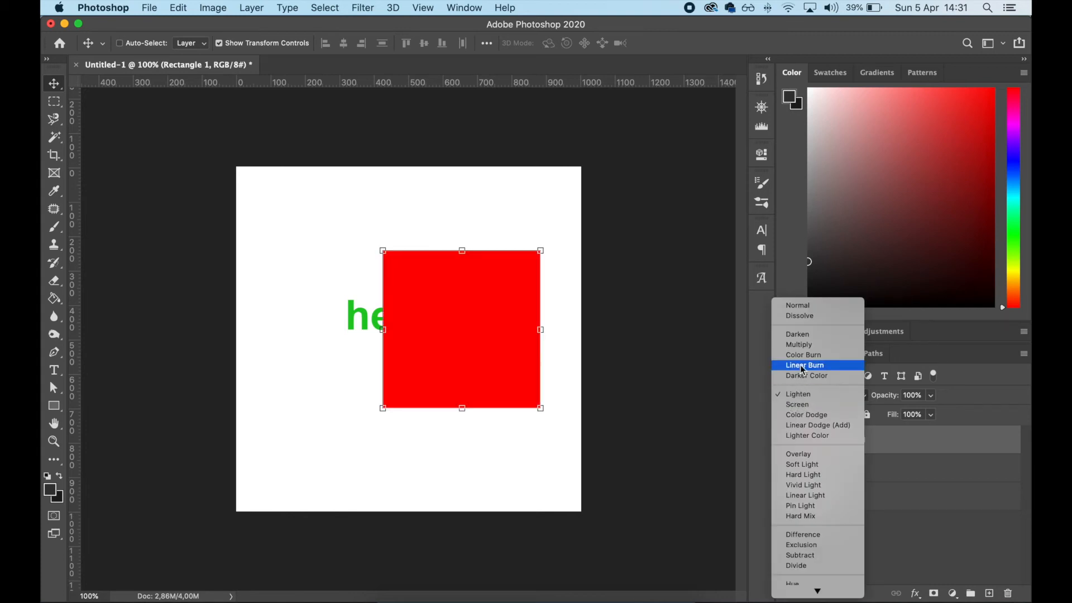
click(806, 306)
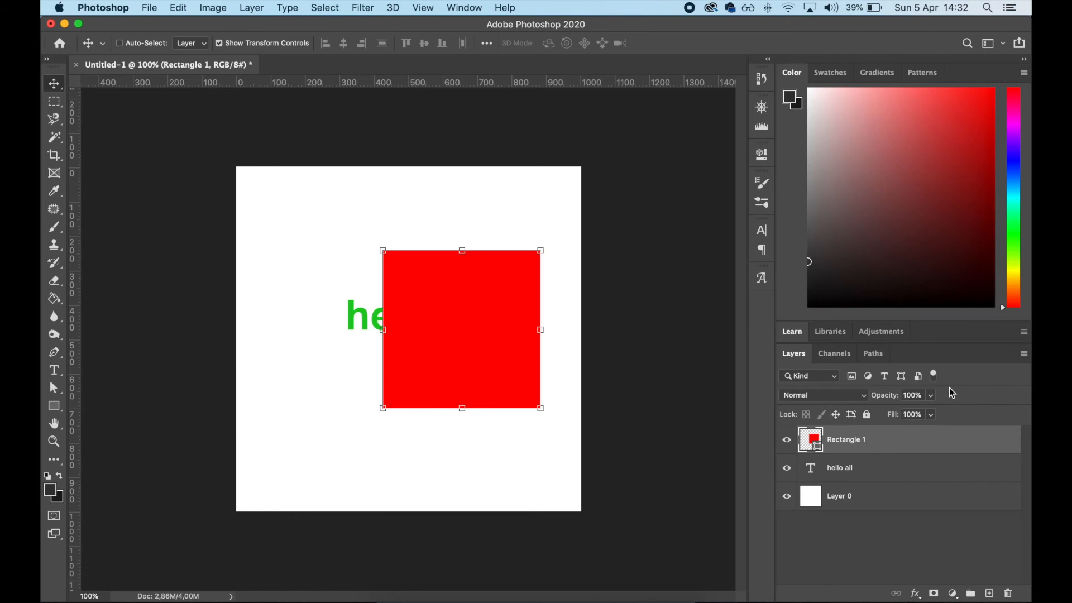
click(911, 396)
click(931, 395)
drag(935, 415, 895, 425)
click(978, 387)
Set the Rectangle 1 layer's opacity to 10% and move the square slightly up
click(914, 395)
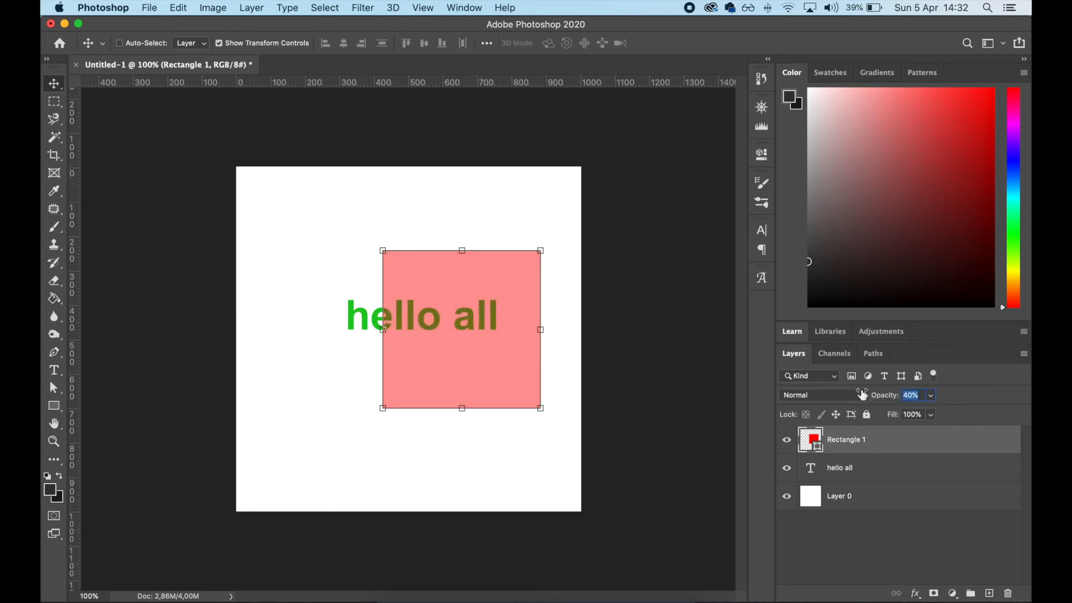
text(10)
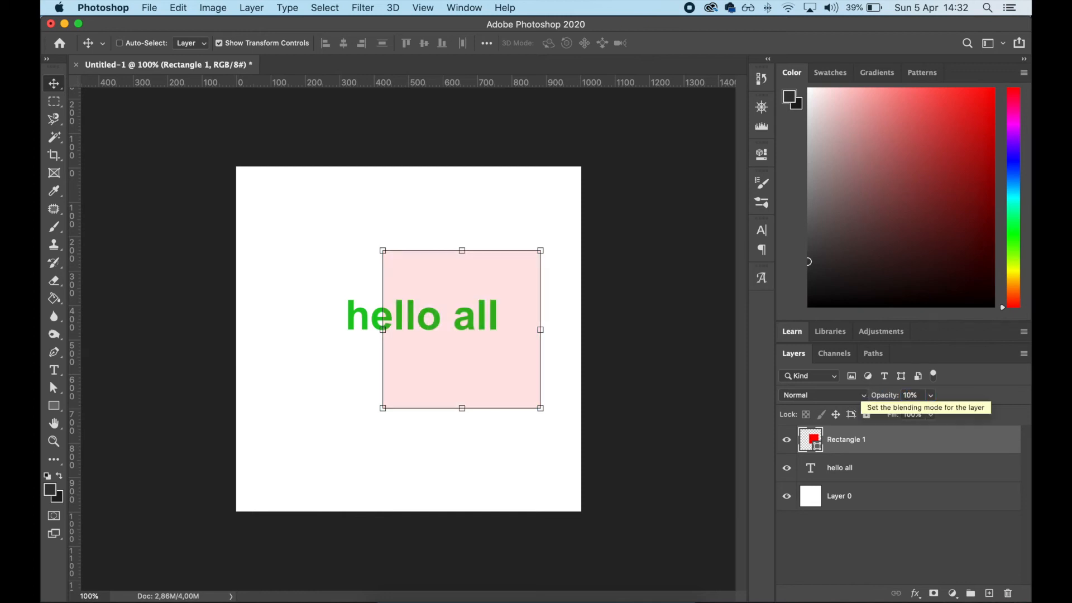
drag(481, 375, 480, 361)
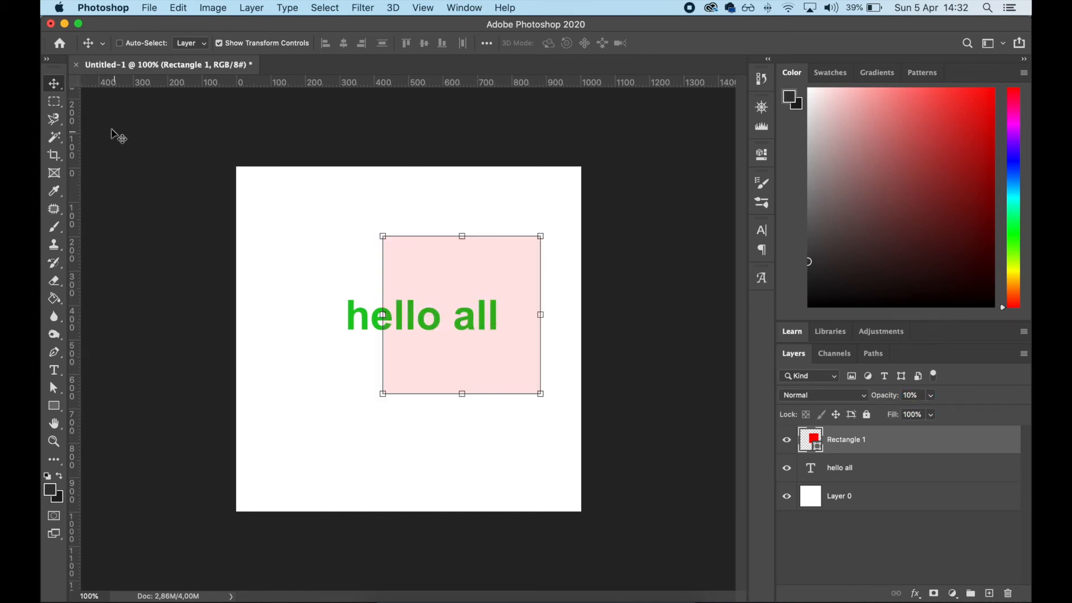
click(54, 101)
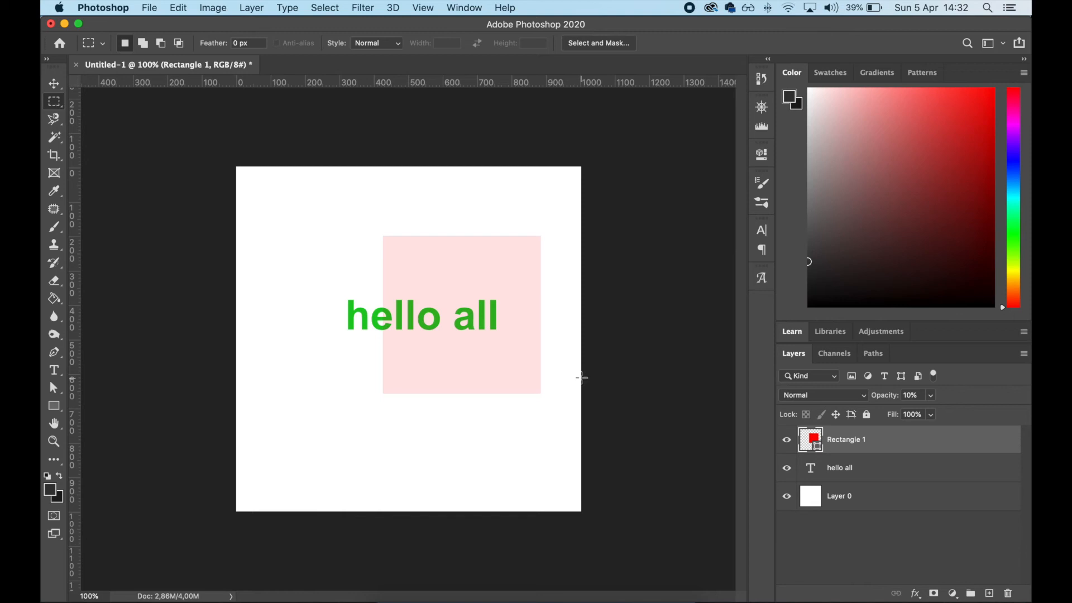
Set the Rectangle 1 layer's opacity to 0%, followed by 100%
click(917, 397)
text(0)
key(Return)
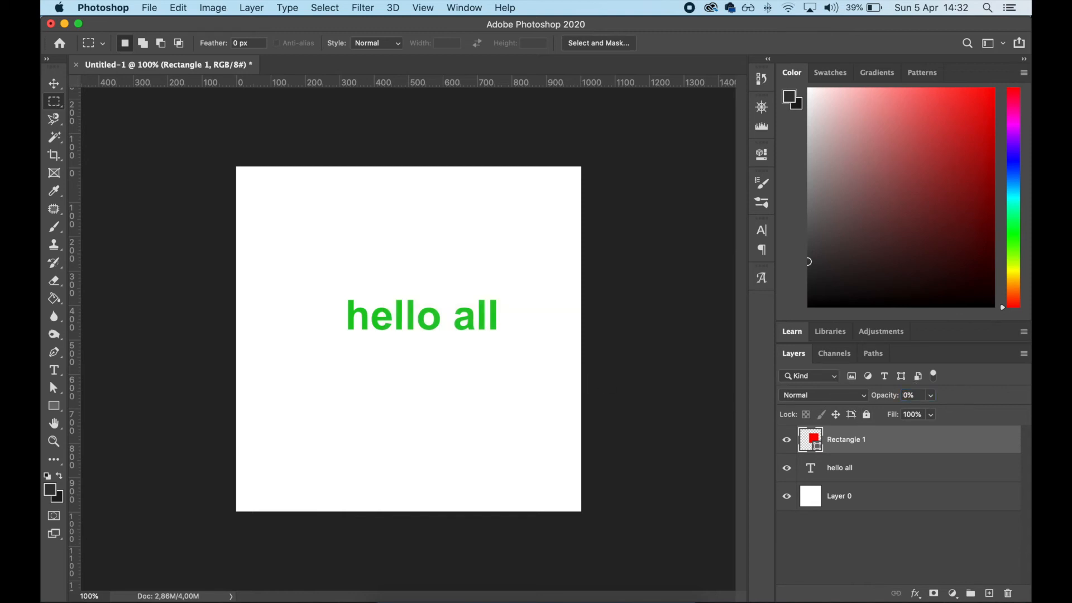
drag(930, 396, 1022, 413)
click(942, 446)
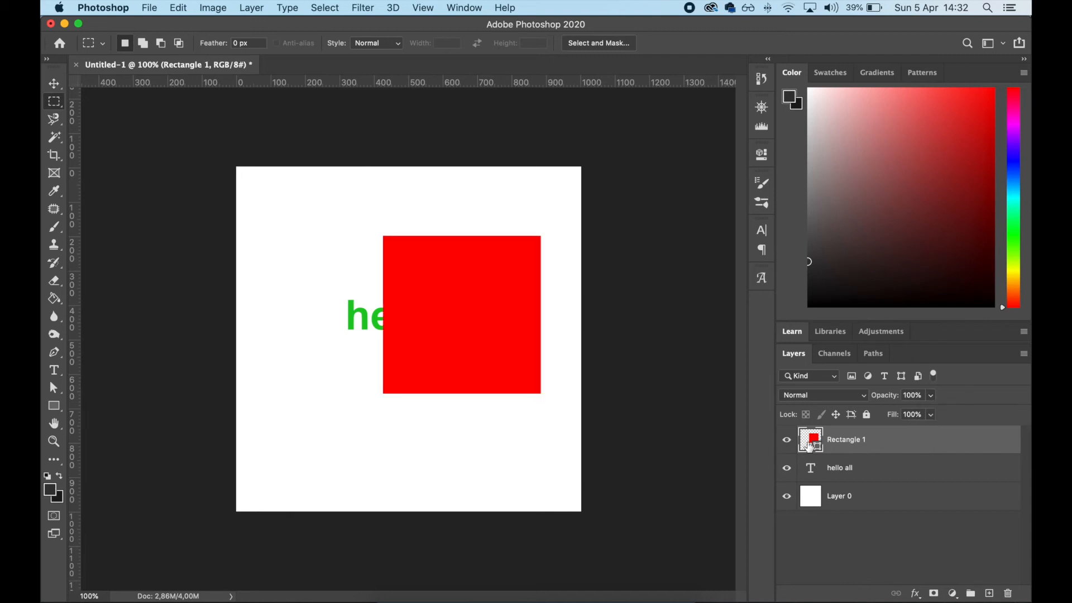
Toggle the visibility of the Rectangle 1 layer several times to compare the canvas with and without it, leaving it shown
click(786, 440)
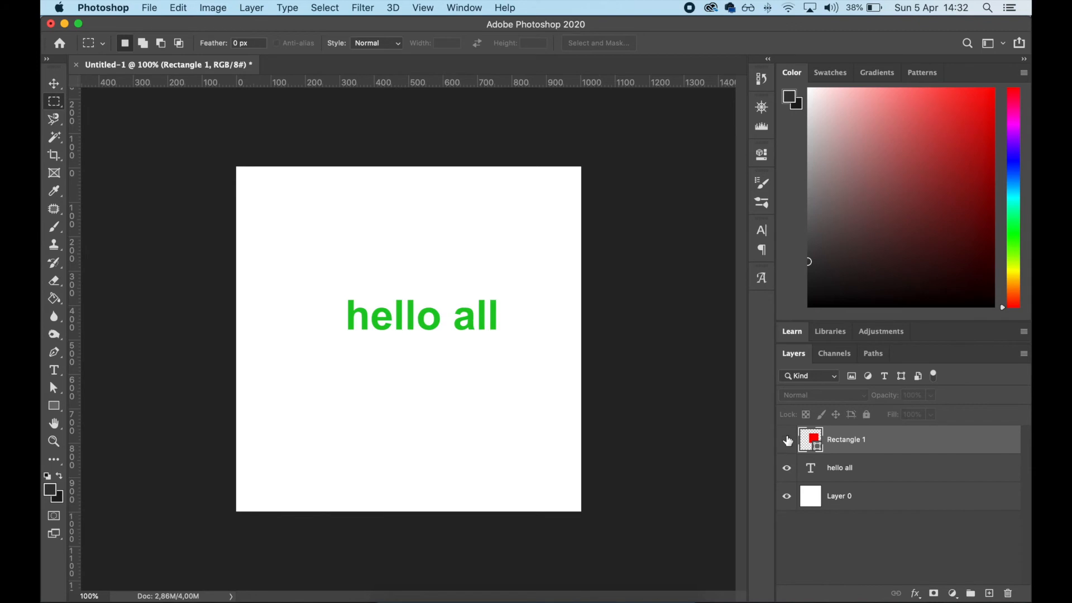
click(787, 442)
click(787, 442)
click(787, 442)
click(786, 442)
click(787, 442)
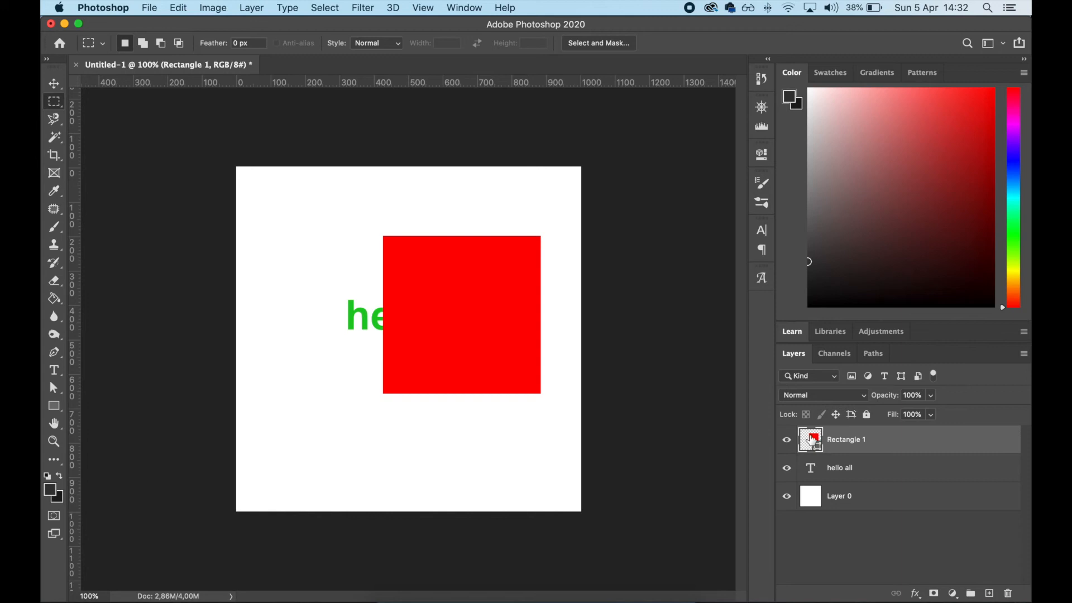
Move the red square down and slightly right on the canvas
click(56, 86)
drag(478, 319, 487, 359)
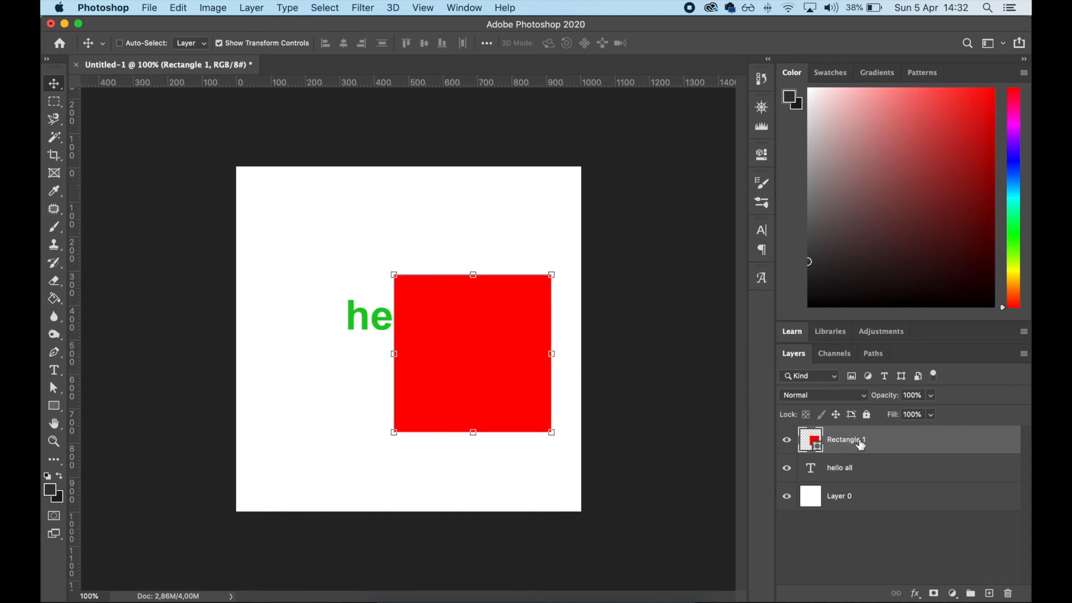
Hide the Rectangle 1 layer and change the text "hello all" to "hello again"
click(835, 473)
click(787, 441)
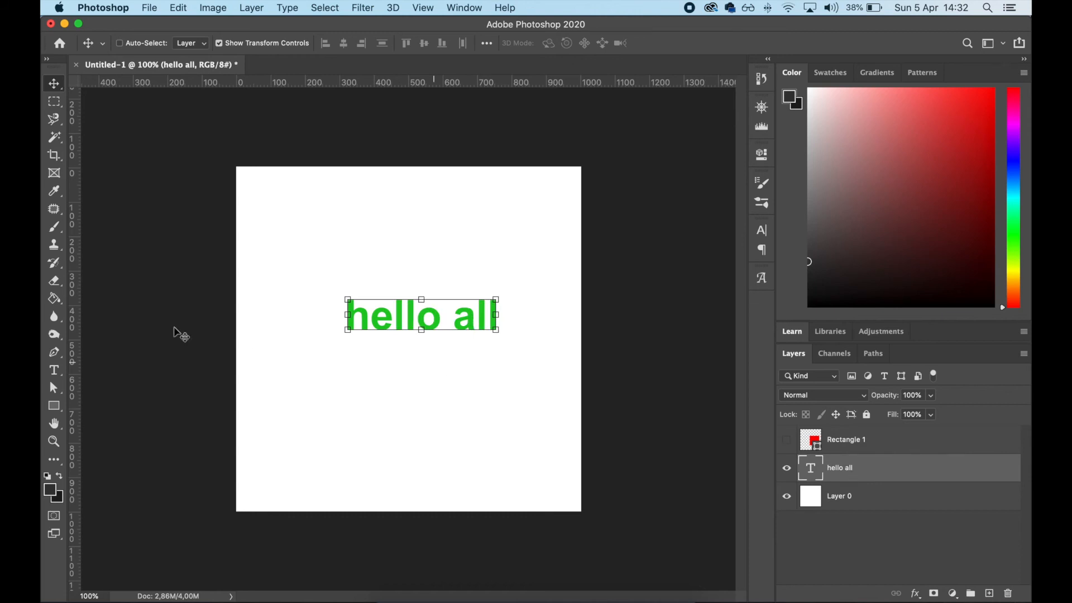
click(53, 371)
click(457, 321)
drag(457, 321, 517, 324)
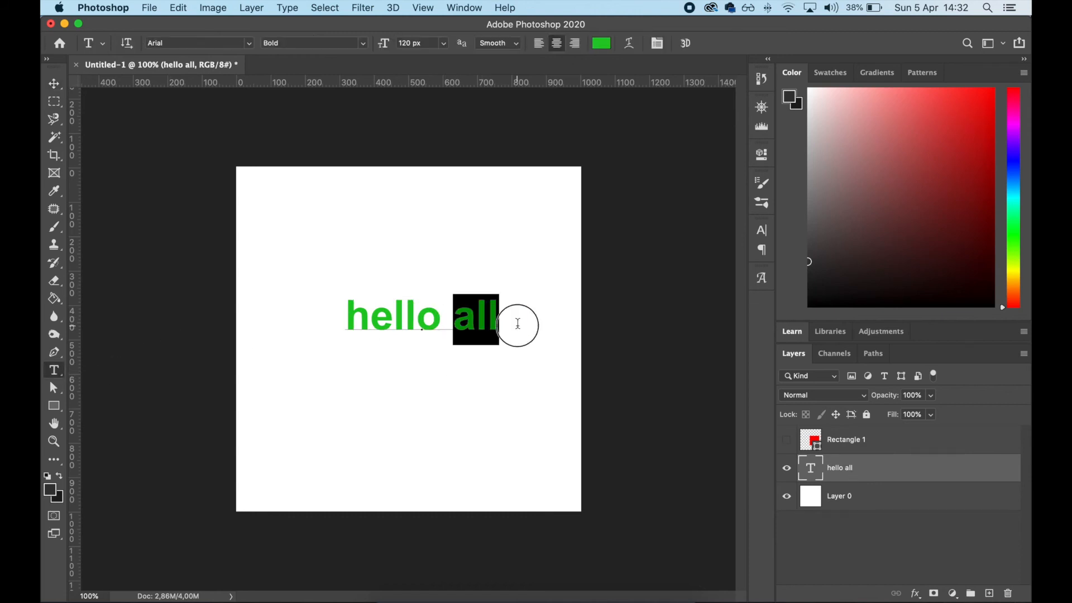
text(again)
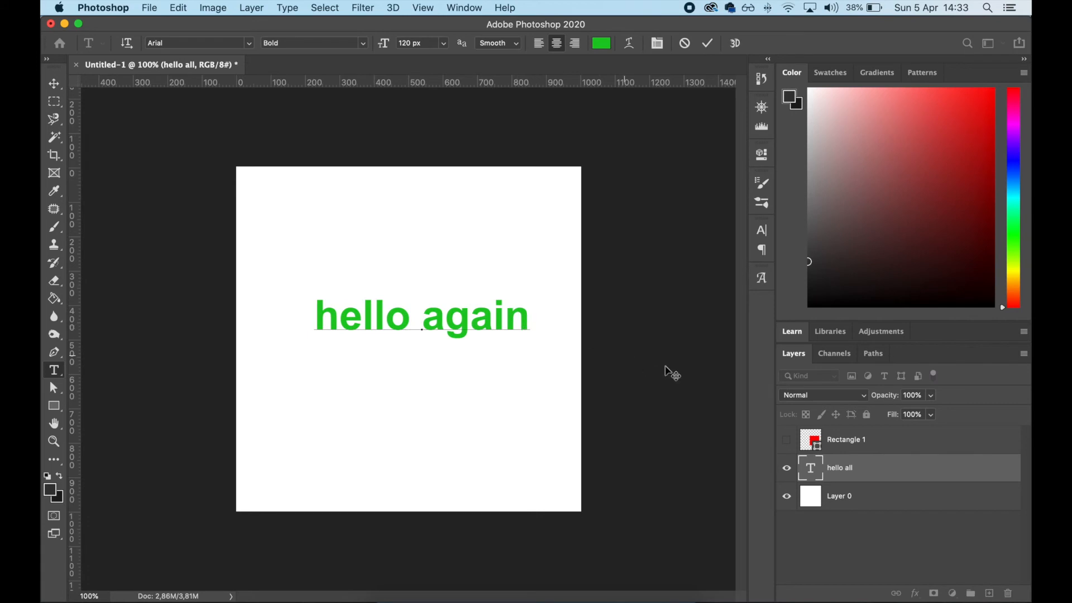
click(53, 101)
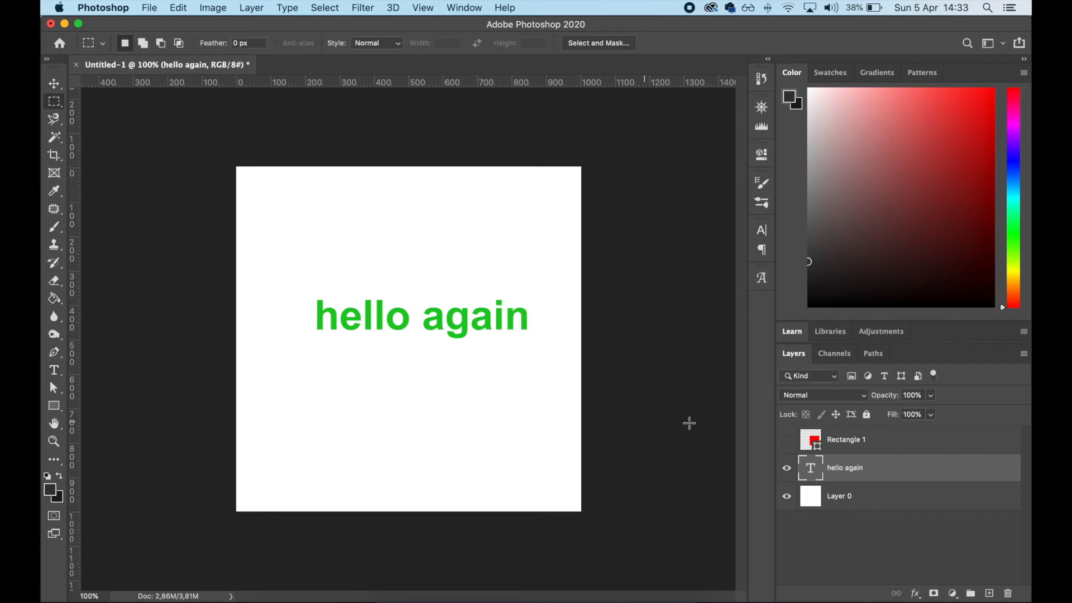
Show the Rectangle 1 layer and create a new empty layer directly above it
click(787, 440)
click(841, 447)
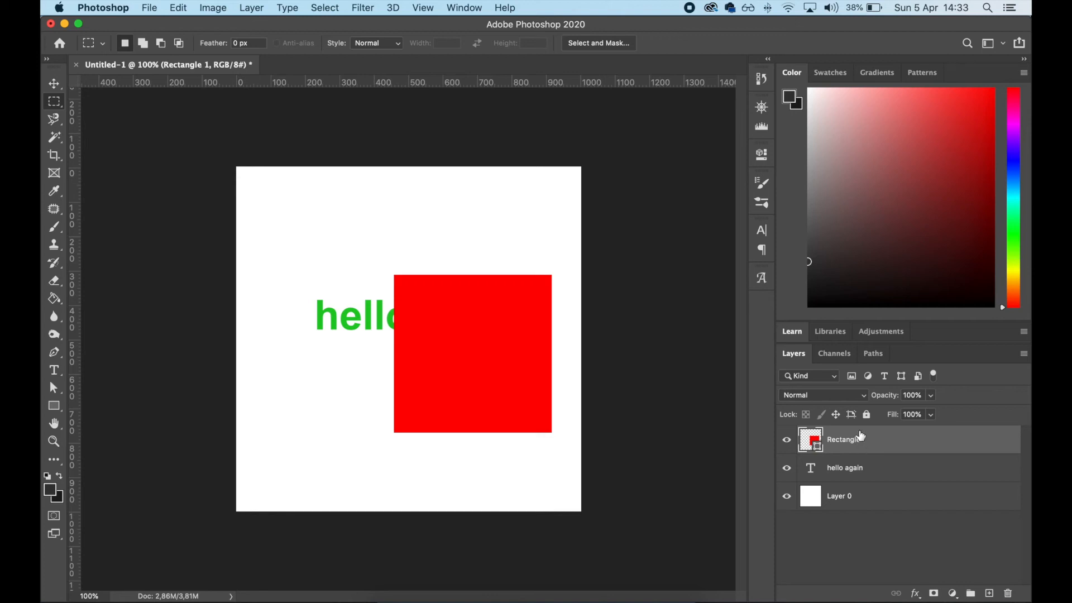
click(989, 593)
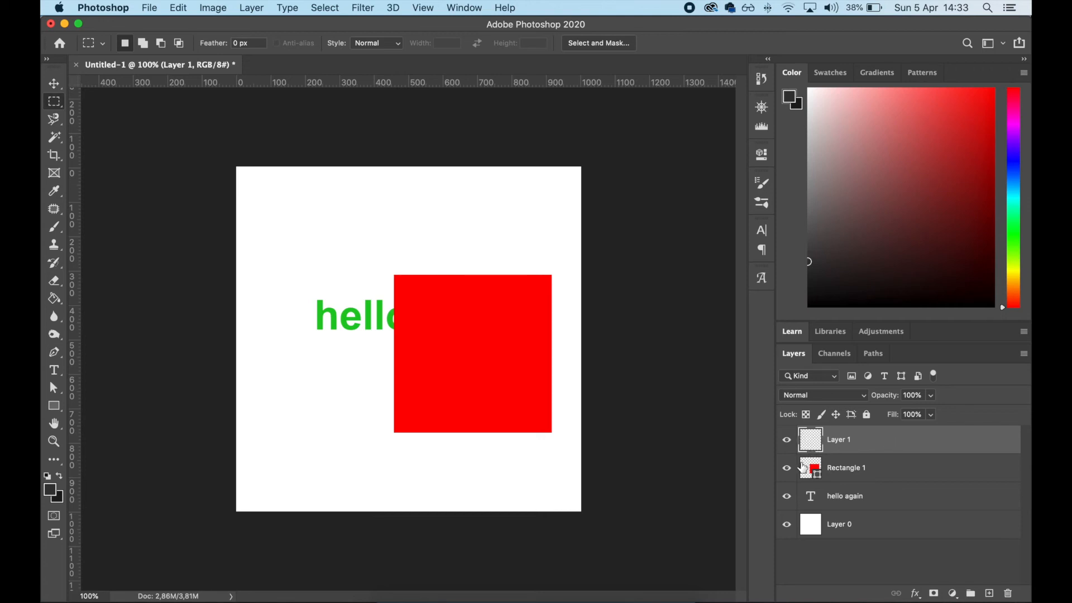
Temporarily hide Rectangle 1, hello again and Layer 0 to examine the new layer by itself, restoring all three
click(787, 468)
click(787, 496)
click(787, 525)
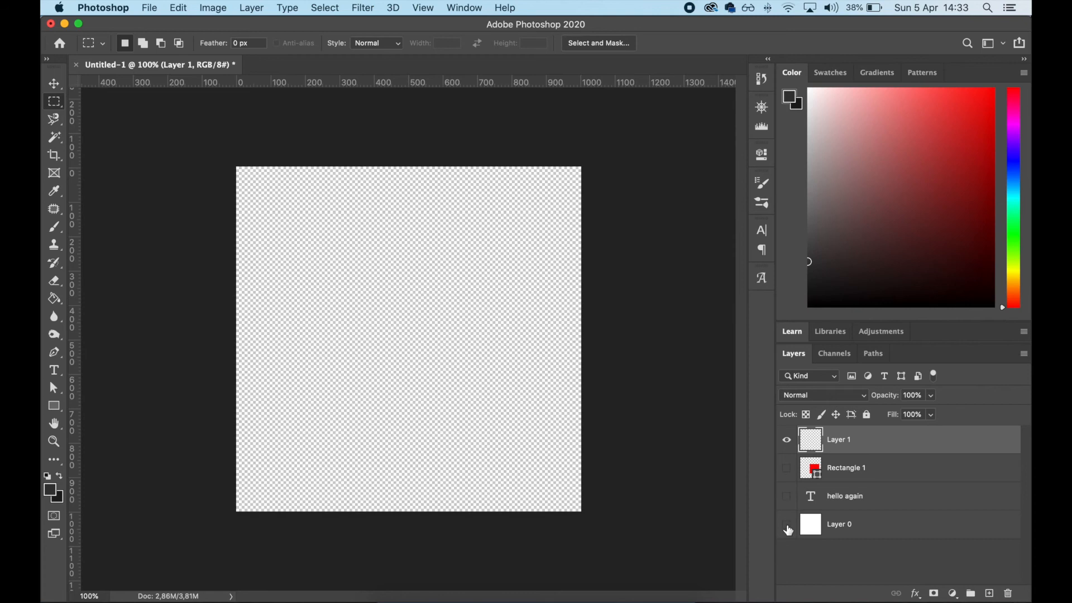
click(786, 525)
click(786, 495)
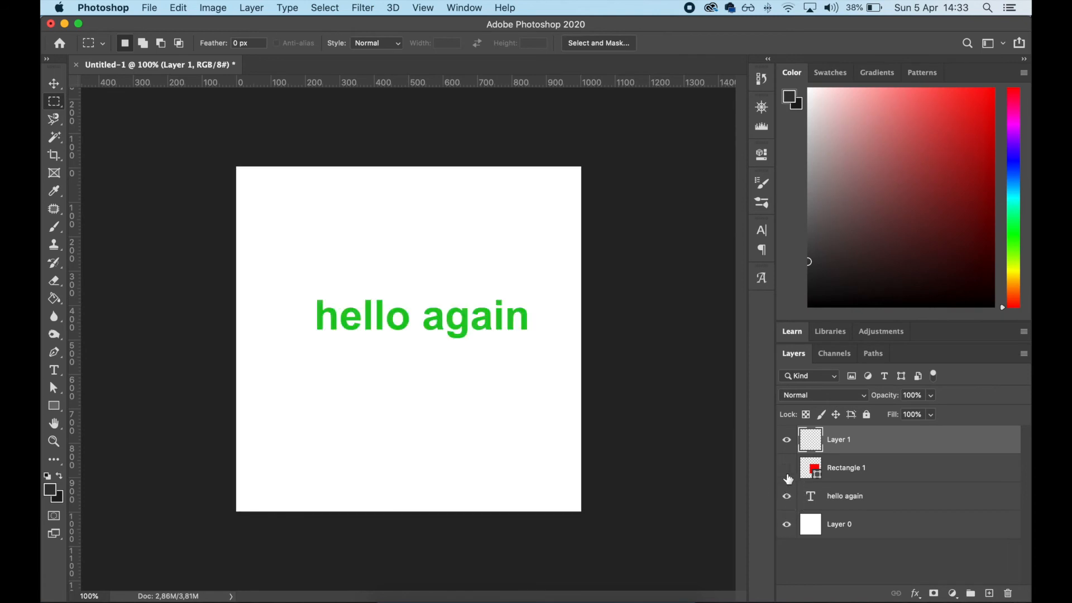
click(787, 467)
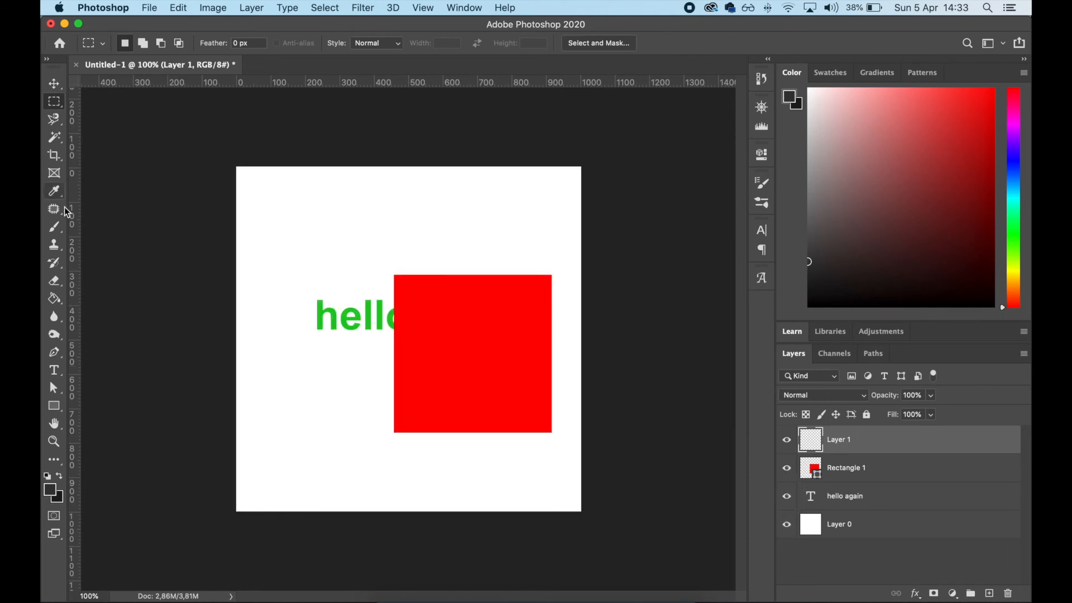
Activate the Brush tool and choose the Soft Round brush from General Brushes at a size of 40 px
click(54, 227)
right_click(54, 227)
click(92, 222)
click(133, 43)
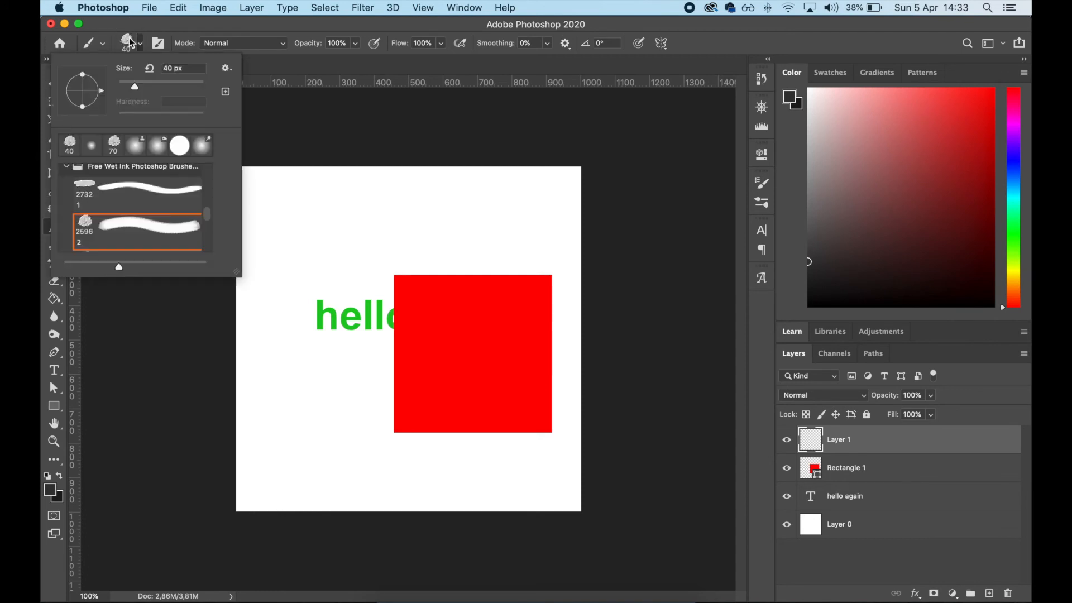
scroll(139, 201, up, 5)
click(128, 202)
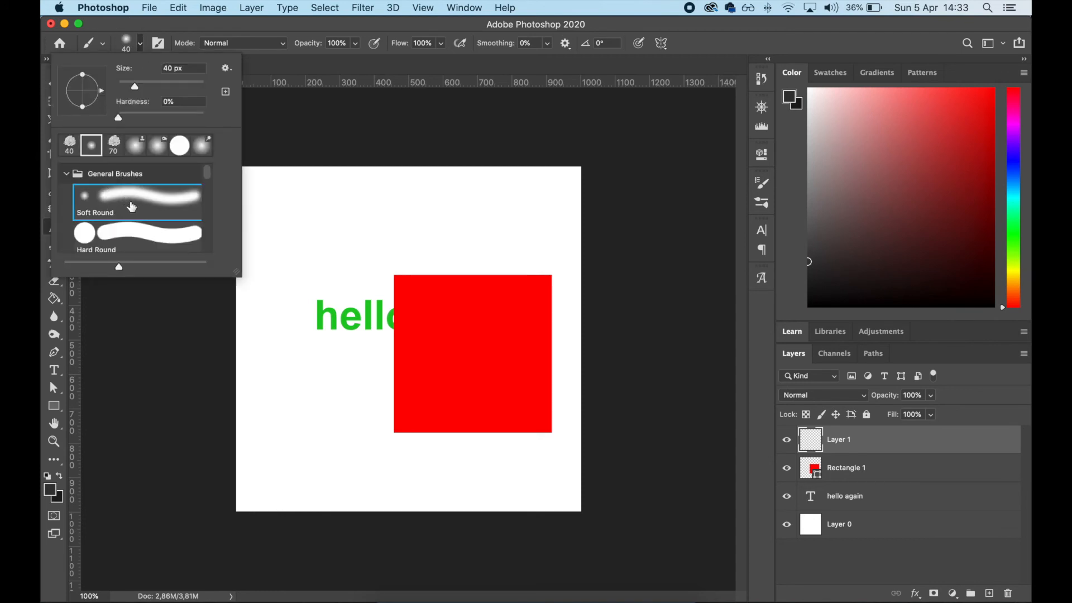
Set the brush to 60 px and the foreground color to 3f89d5, and paint a winding line on Layer 1 across the text and square
mouse_move(132, 85)
mouse_down()
mouse_move(167, 85)
mouse_move(137, 85)
mouse_move(149, 117)
mouse_move(130, 118)
mouse_move(143, 86)
mouse_up()
click(124, 42)
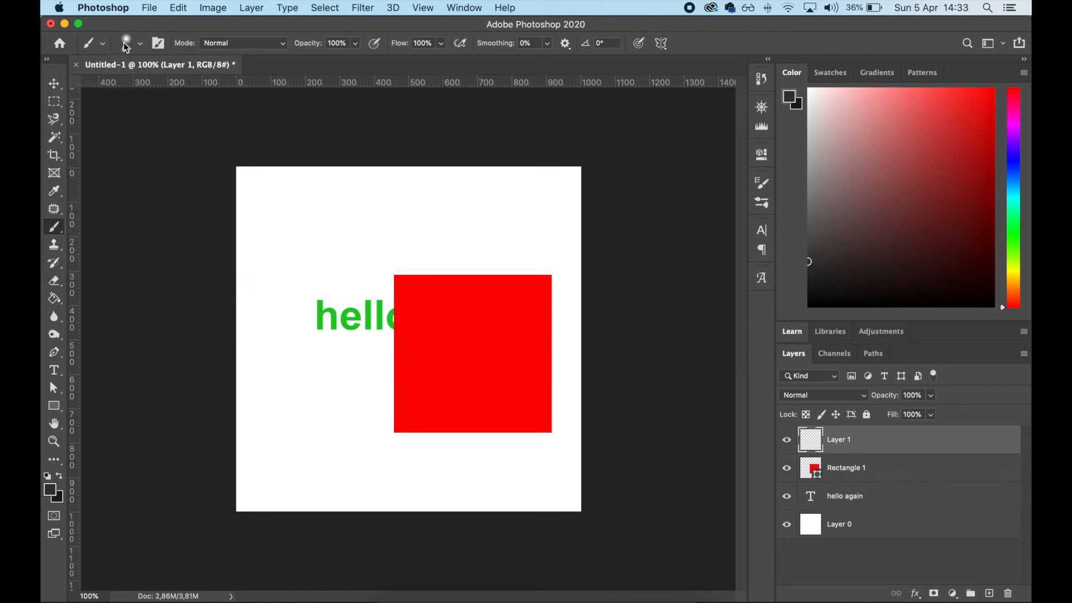
click(55, 494)
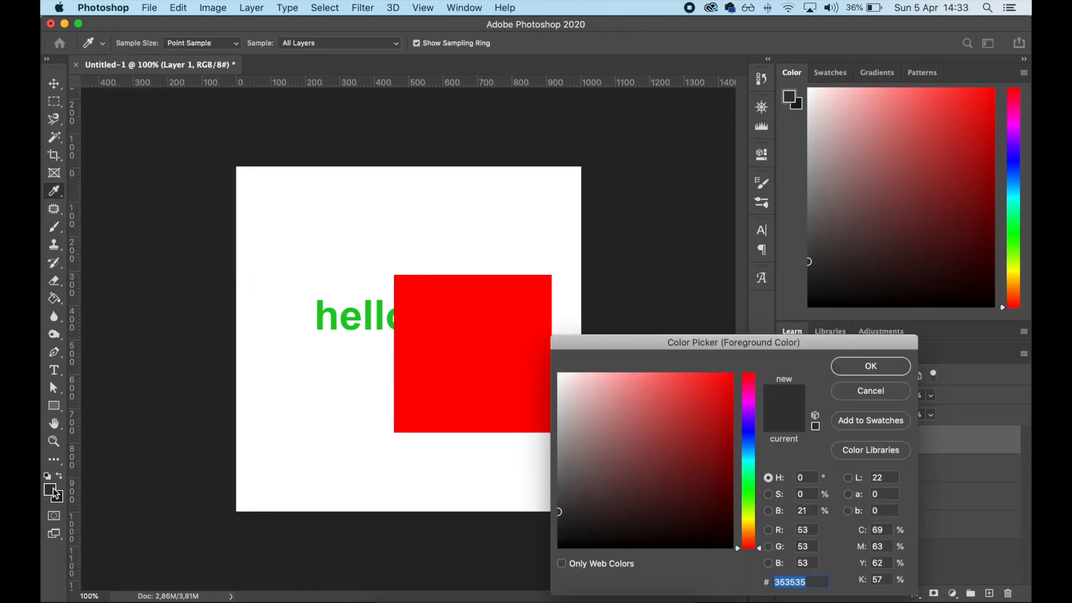
click(747, 446)
click(682, 399)
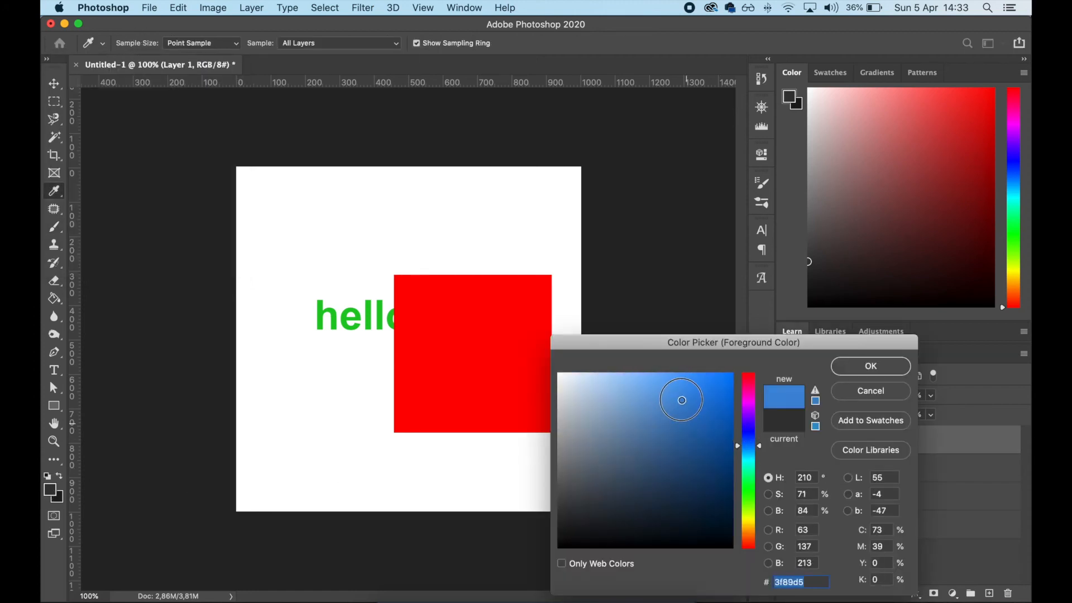
key(Return)
mouse_move(271, 218)
mouse_down()
mouse_move(304, 198)
mouse_move(318, 206)
mouse_move(311, 235)
mouse_move(262, 298)
mouse_move(271, 304)
mouse_move(314, 273)
mouse_move(341, 276)
mouse_move(339, 307)
mouse_move(297, 365)
mouse_move(295, 412)
mouse_up()
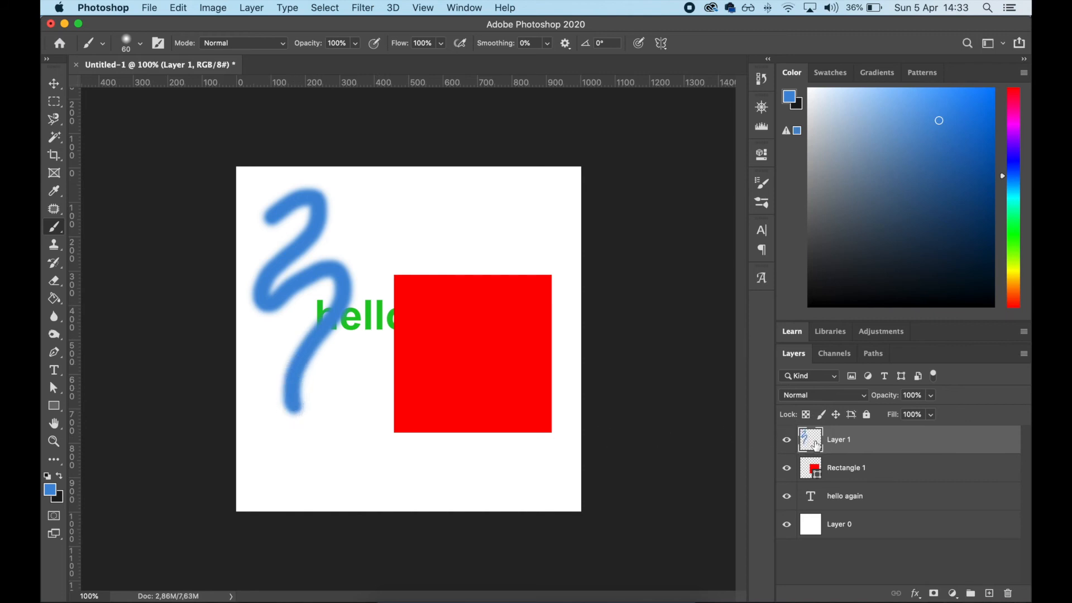
mouse_move(301, 408)
mouse_down()
mouse_move(344, 418)
mouse_move(386, 376)
mouse_move(431, 230)
mouse_move(475, 233)
mouse_move(491, 257)
mouse_move(490, 288)
mouse_move(446, 459)
mouse_up()
Temporarily hide Rectangle 1, hello again and Layer 0 to view the brush strokes by themselves, restoring all three
click(787, 469)
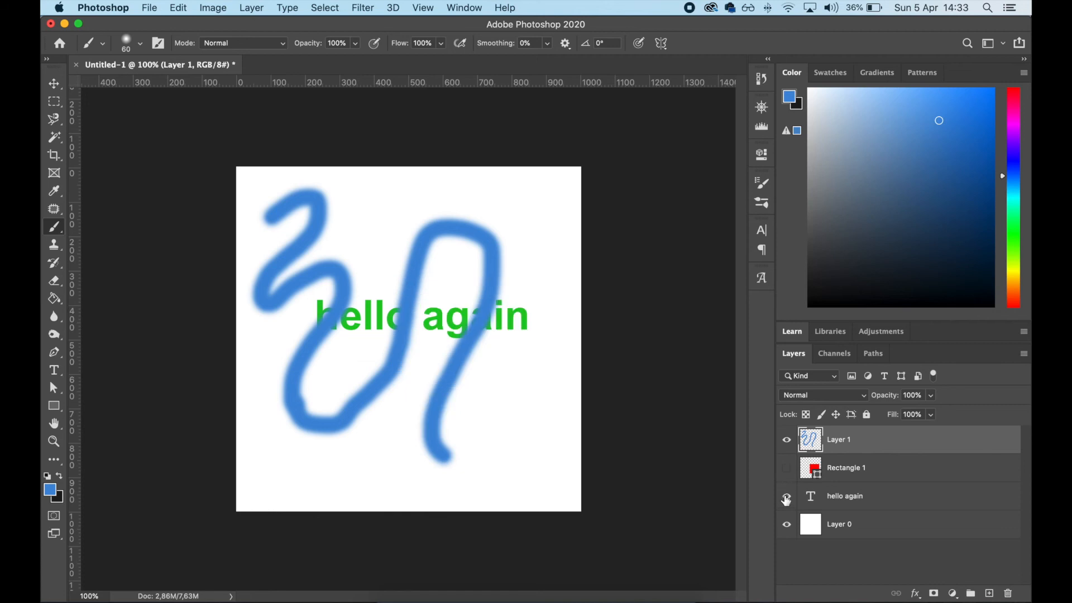
click(787, 497)
click(787, 525)
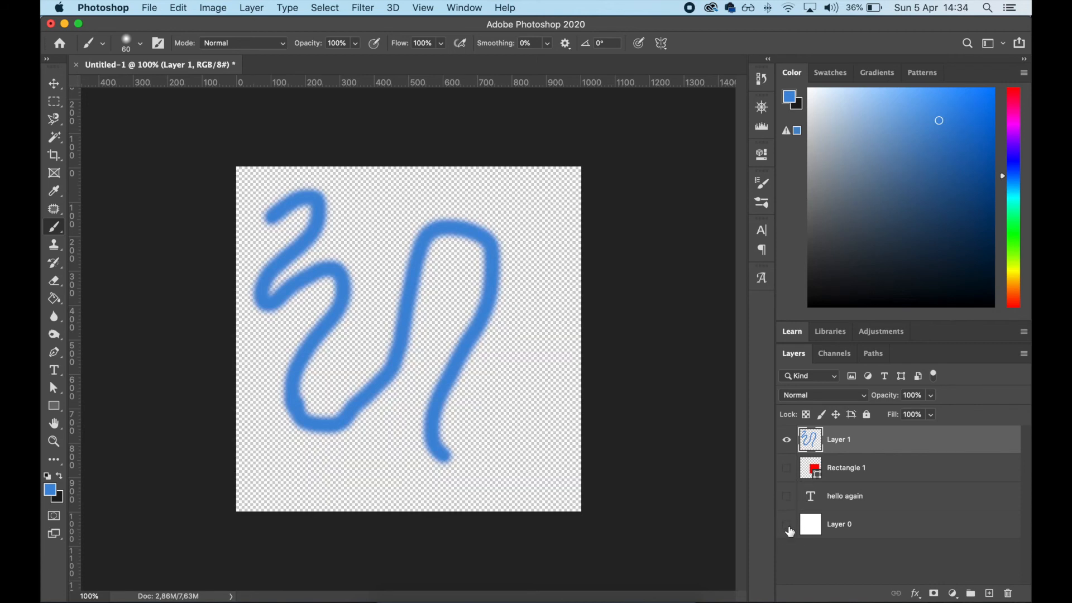
click(787, 525)
click(787, 497)
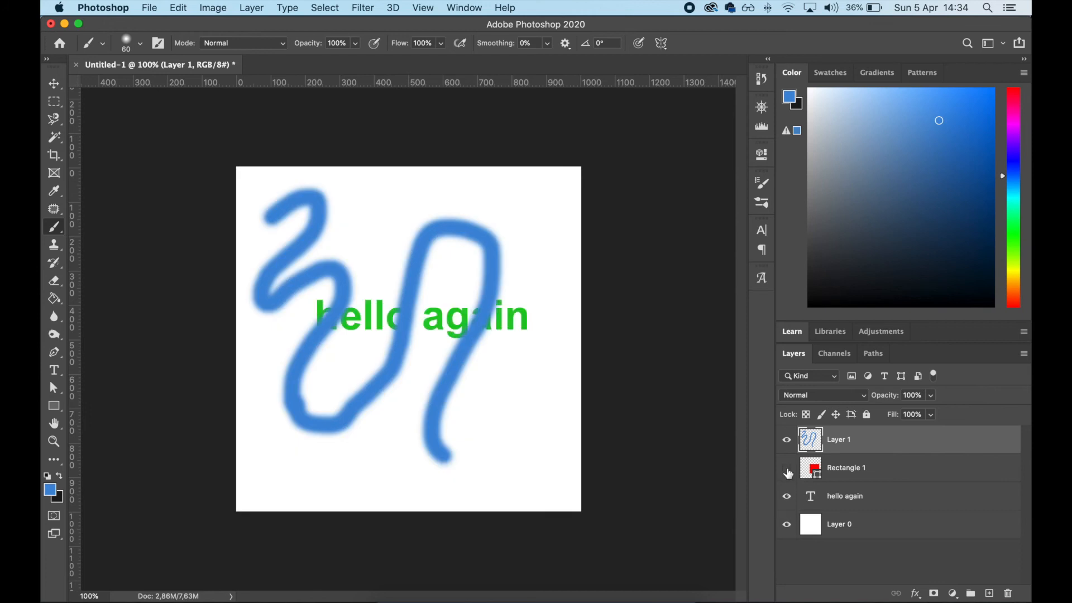
click(787, 471)
Move Layer 1 directly below Rectangle 1 in the layer stack and select the Rectangle 1 layer
mouse_move(844, 442)
mouse_down()
mouse_move(888, 445)
mouse_move(893, 482)
mouse_up()
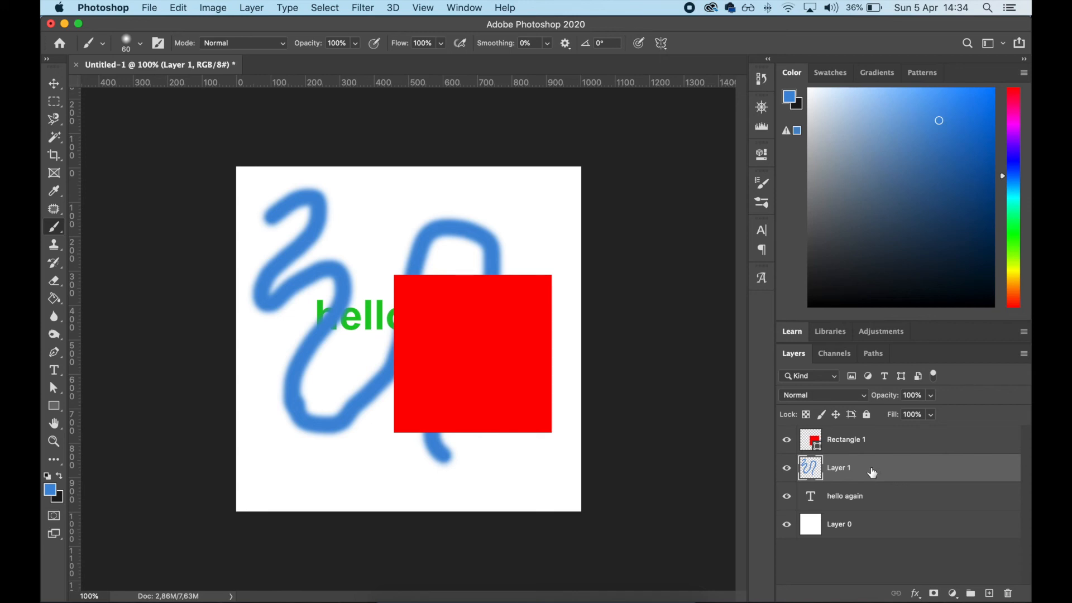
click(878, 498)
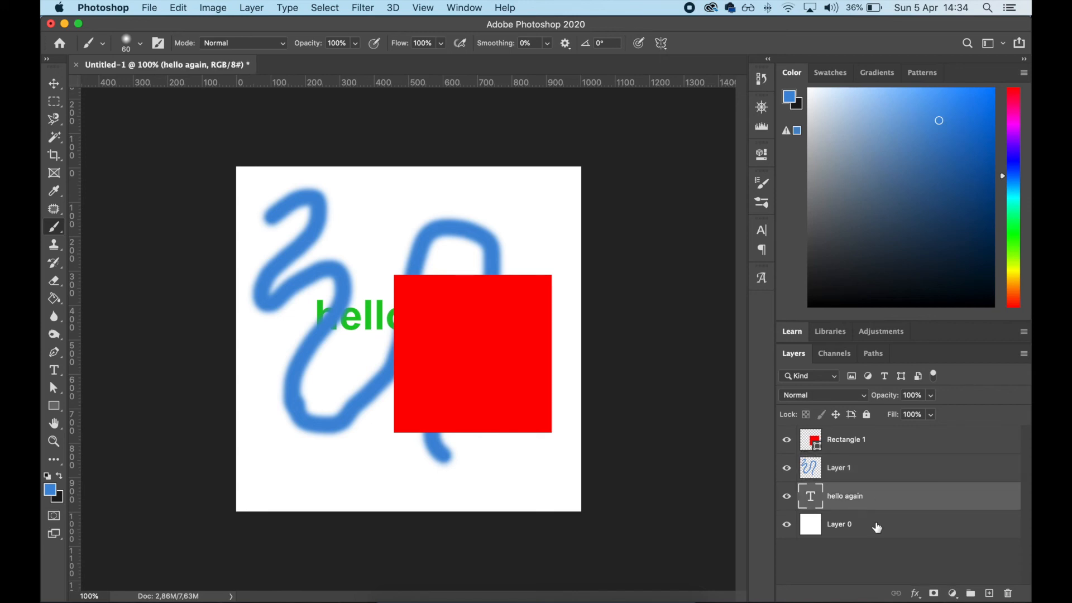
click(869, 470)
click(879, 443)
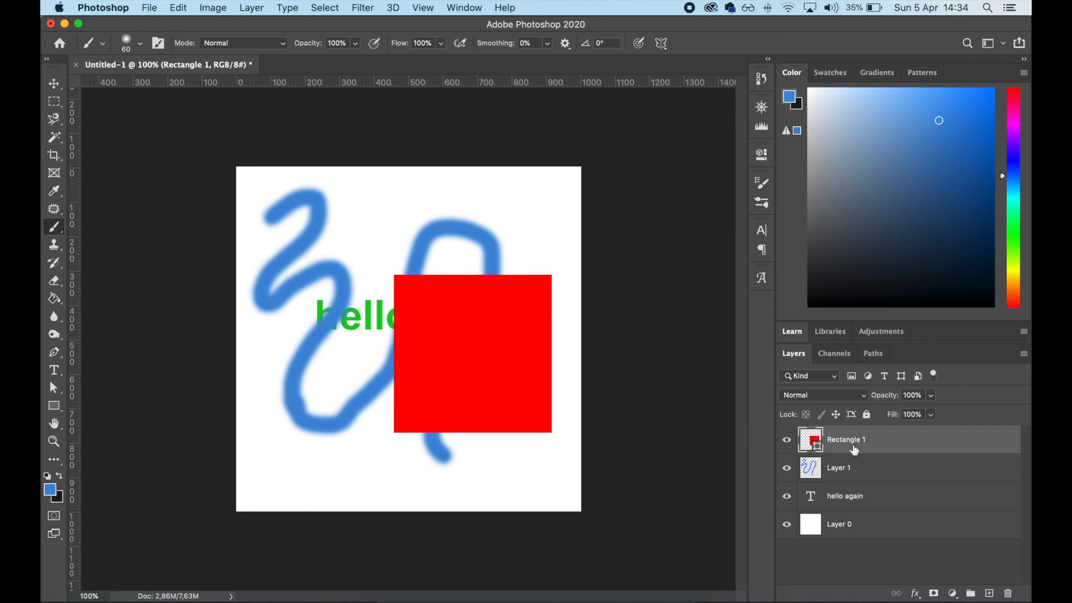
Hide the Rectangle 1 and Layer 1 layers and open the layer style settings of the hello again text layer
click(787, 440)
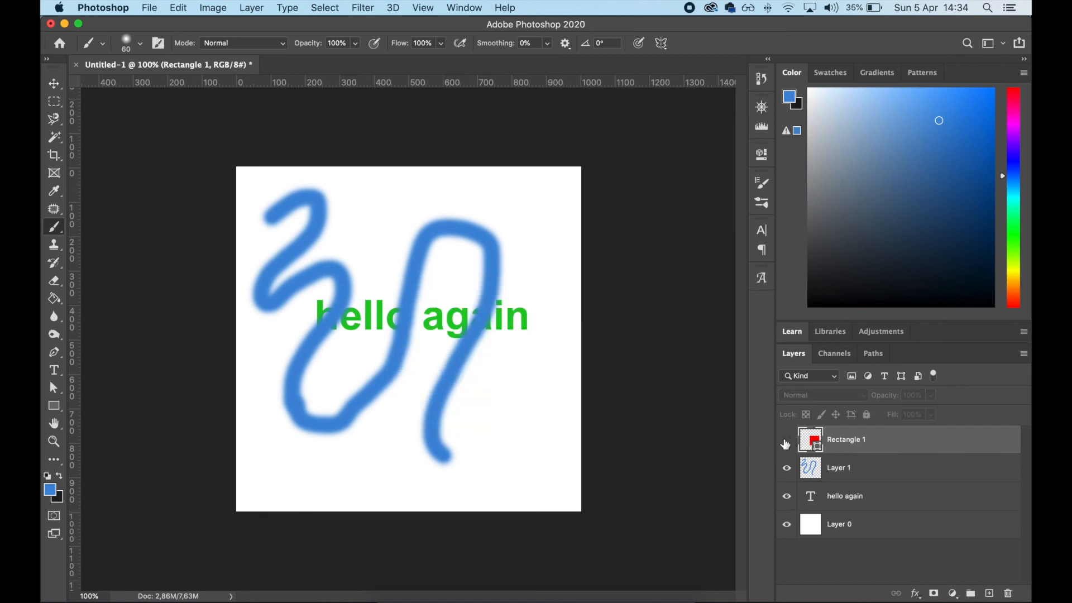
click(787, 470)
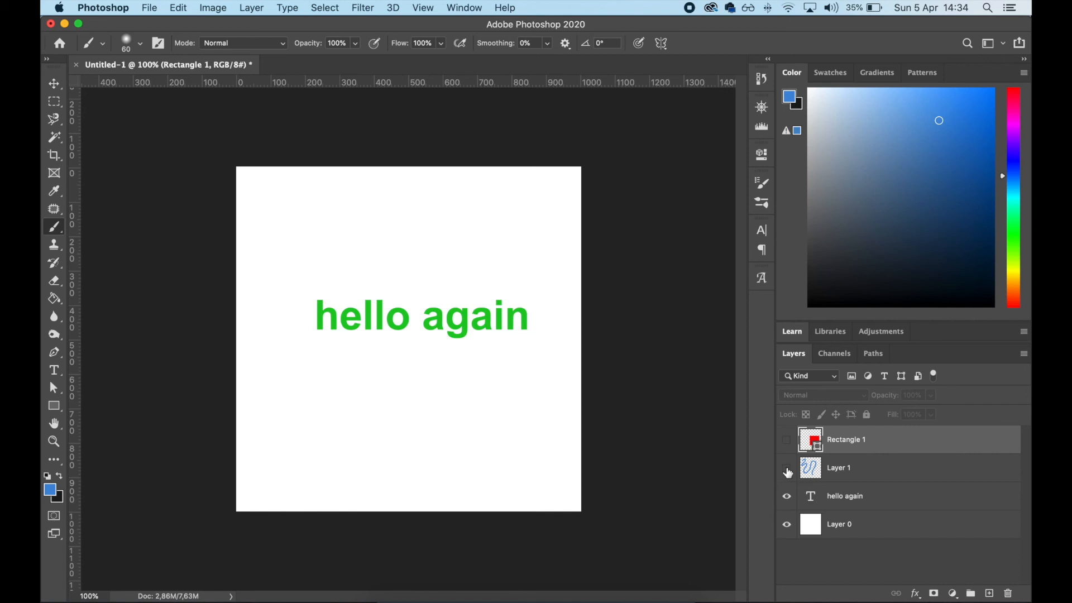
click(871, 502)
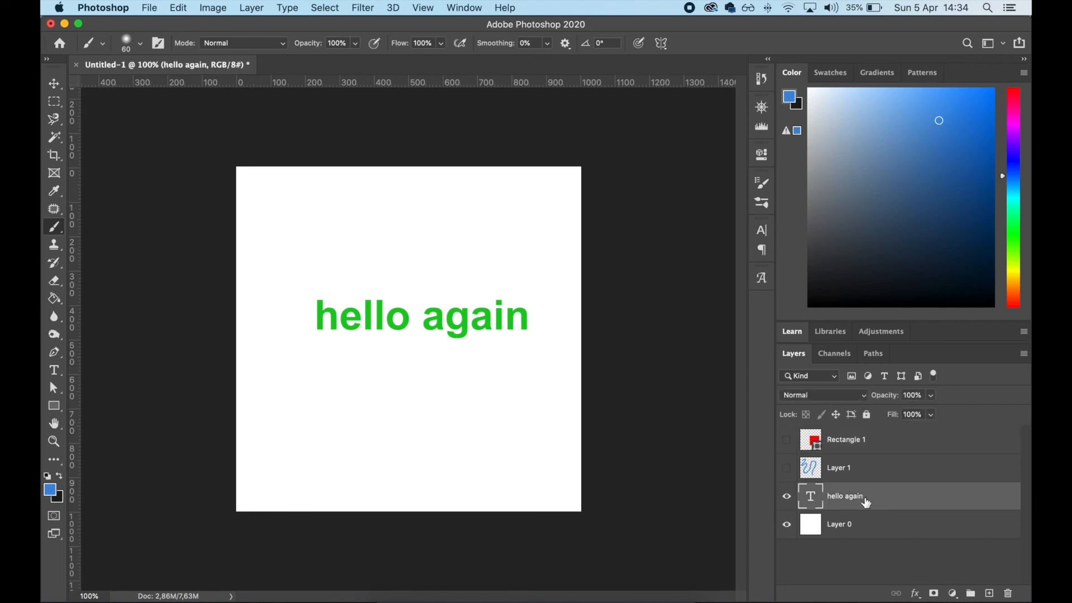
double_click(909, 502)
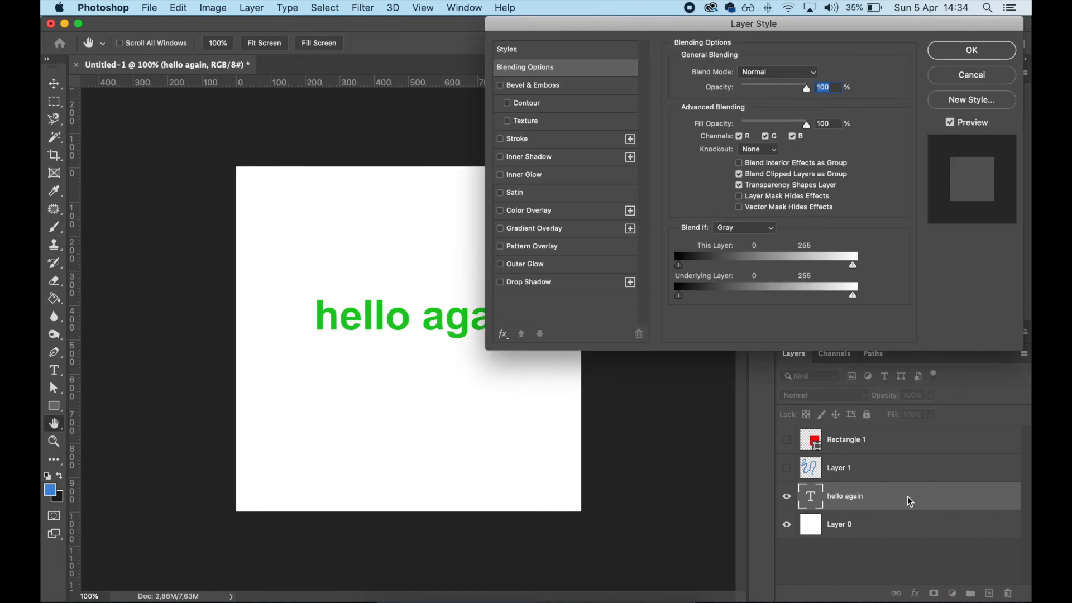
drag(596, 22, 567, 82)
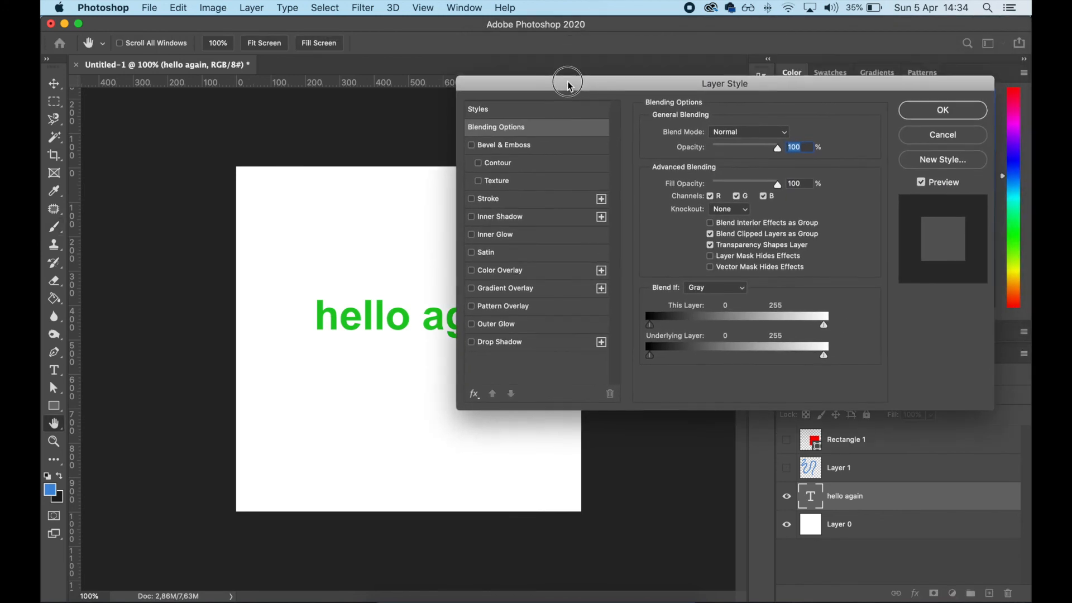
Try Bevel & Emboss with Contour on the hello again text, switch both off, and view the preset styles
click(514, 145)
click(515, 163)
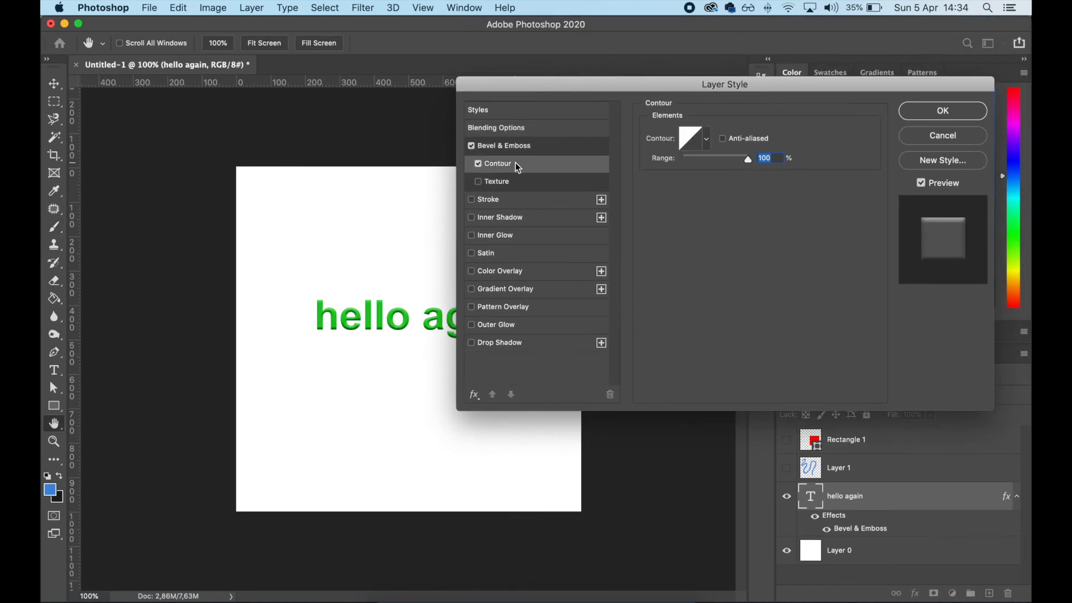
click(478, 163)
click(471, 146)
click(507, 111)
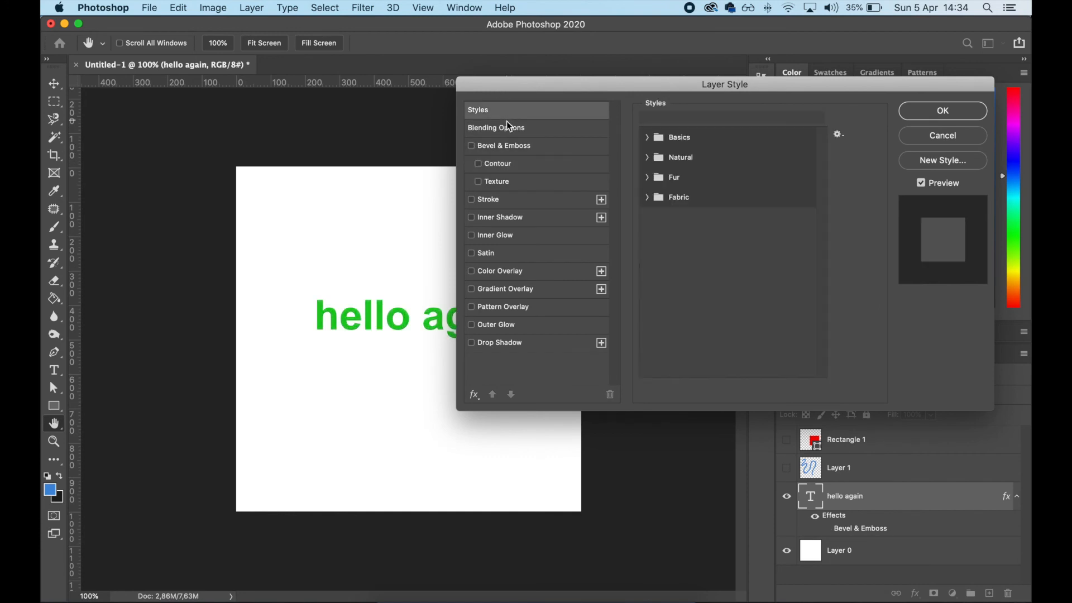
Apply a drop shadow to the hello again text with 28% opacity, 15 px distance, 16% spread and 29 px size
click(489, 345)
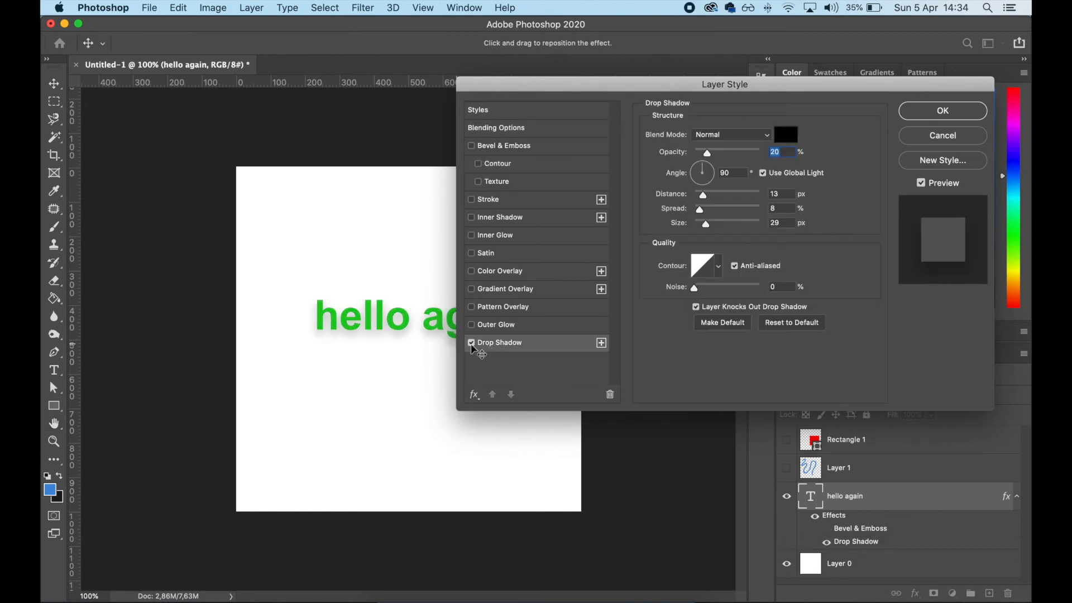
drag(617, 86, 654, 58)
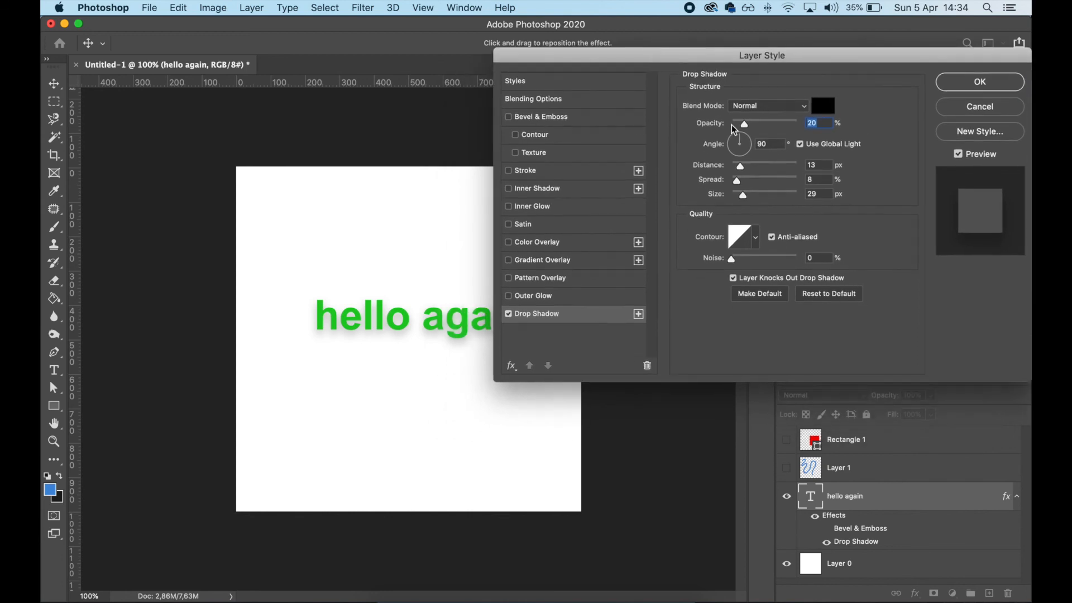
mouse_move(743, 130)
mouse_down()
mouse_move(792, 130)
mouse_move(759, 129)
mouse_up()
drag(741, 166, 744, 184)
drag(761, 124, 750, 124)
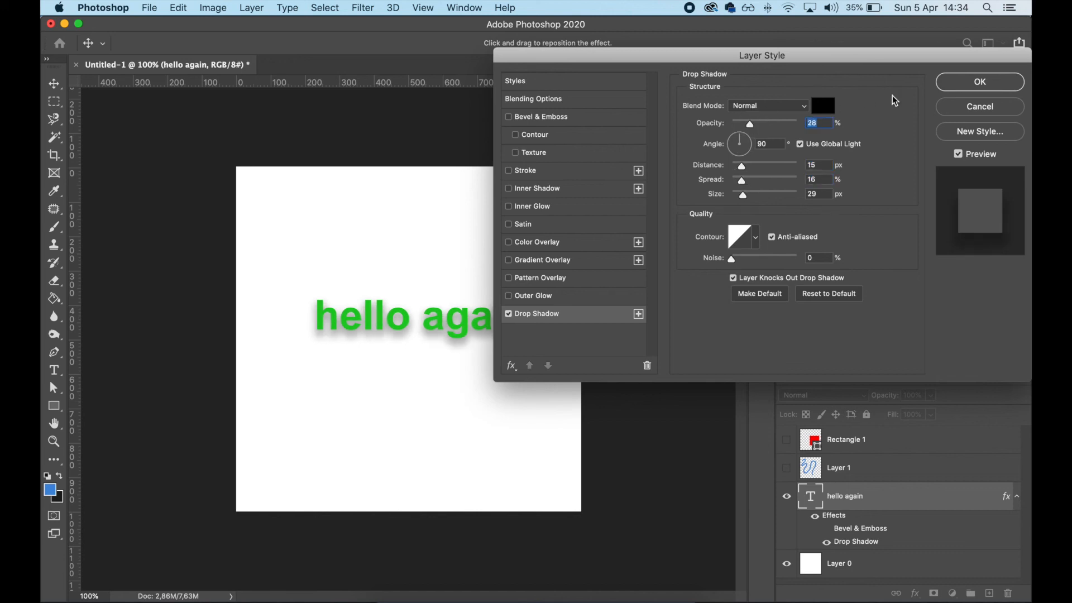
click(964, 90)
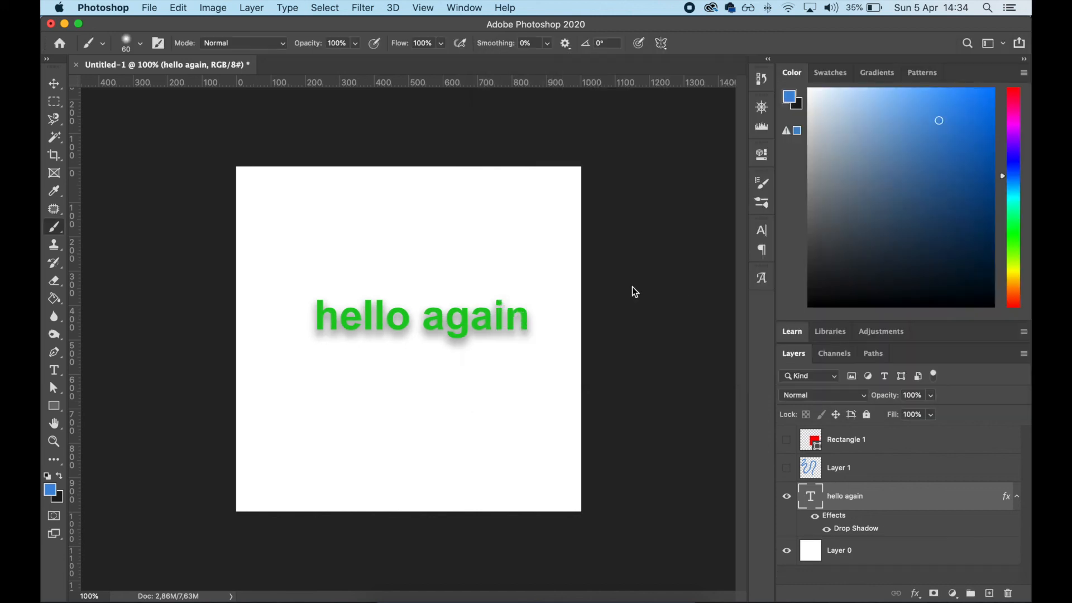
Turn off the hello again layer's effects, decline rasterizing the text, activate the Move tool, and briefly toggle the effects to compare
click(816, 518)
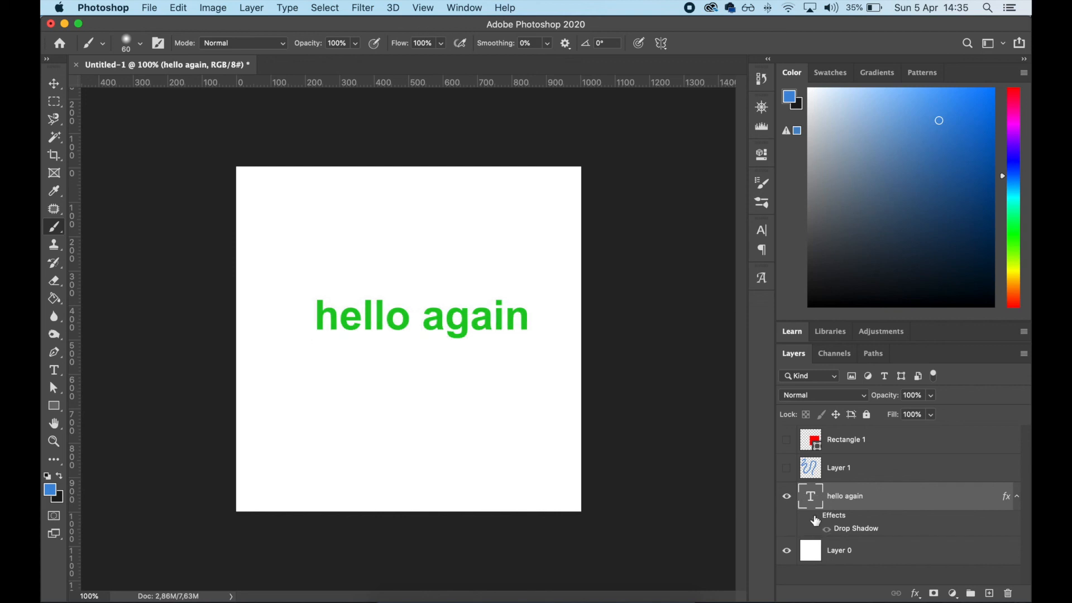
click(450, 307)
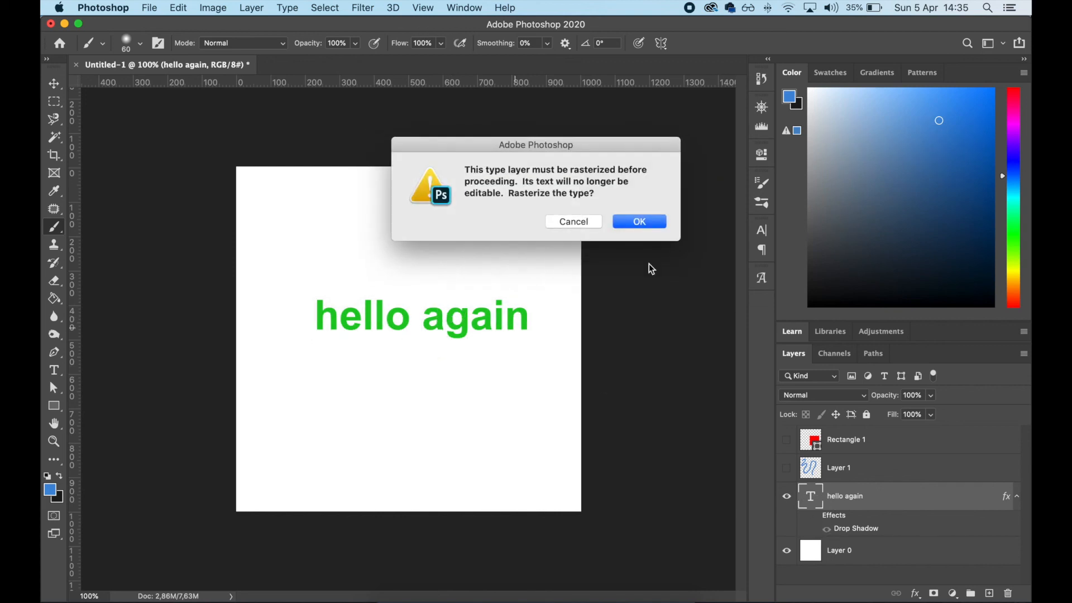
click(573, 222)
click(55, 85)
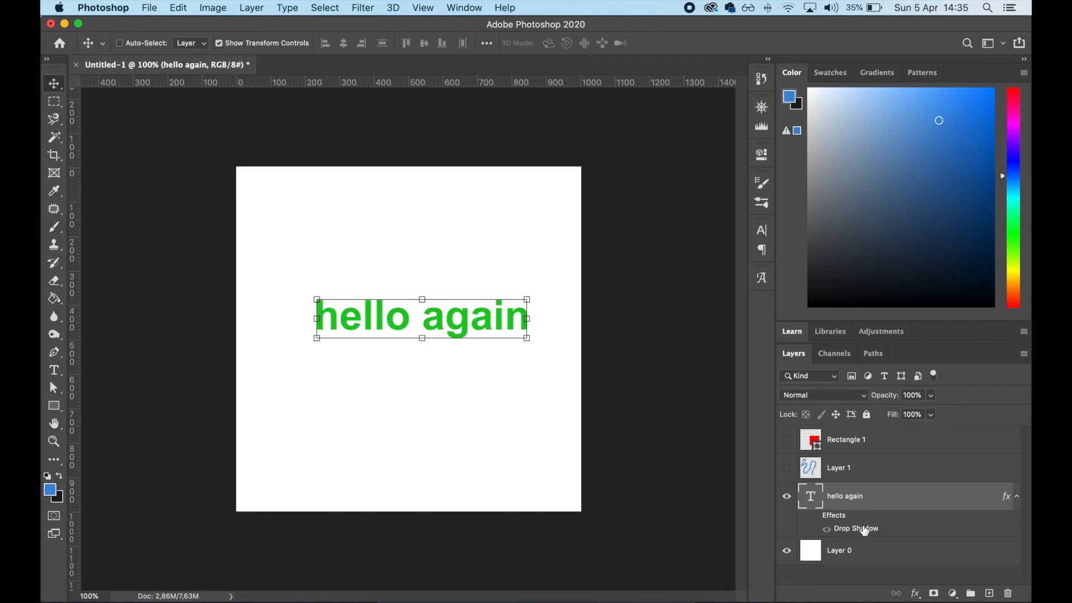
click(814, 517)
click(814, 519)
Show Layer 1 and Rectangle 1 again and select Layer 1
click(786, 468)
click(787, 441)
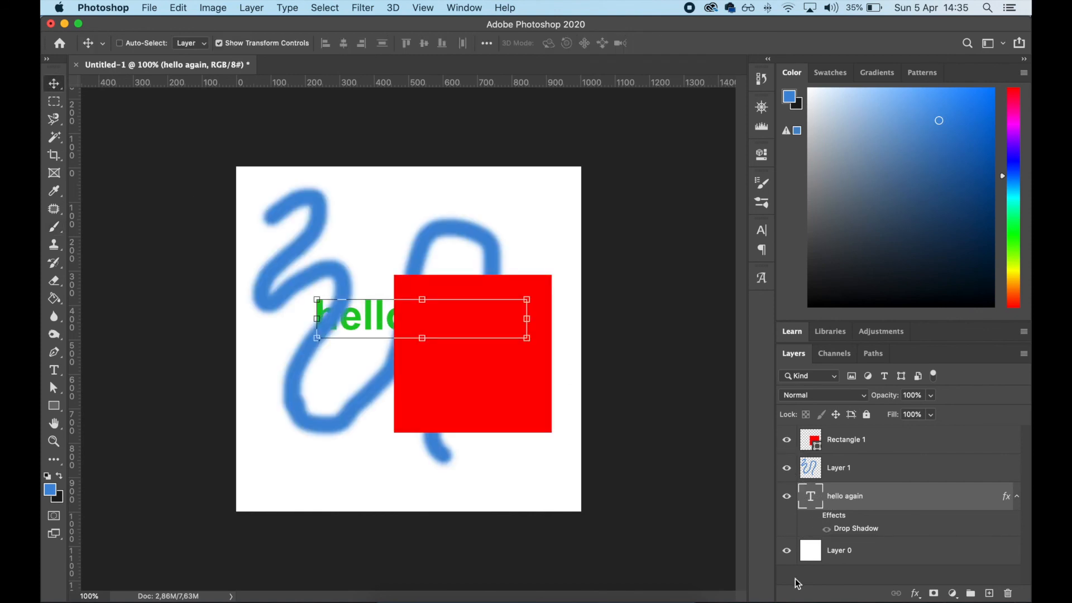
click(855, 469)
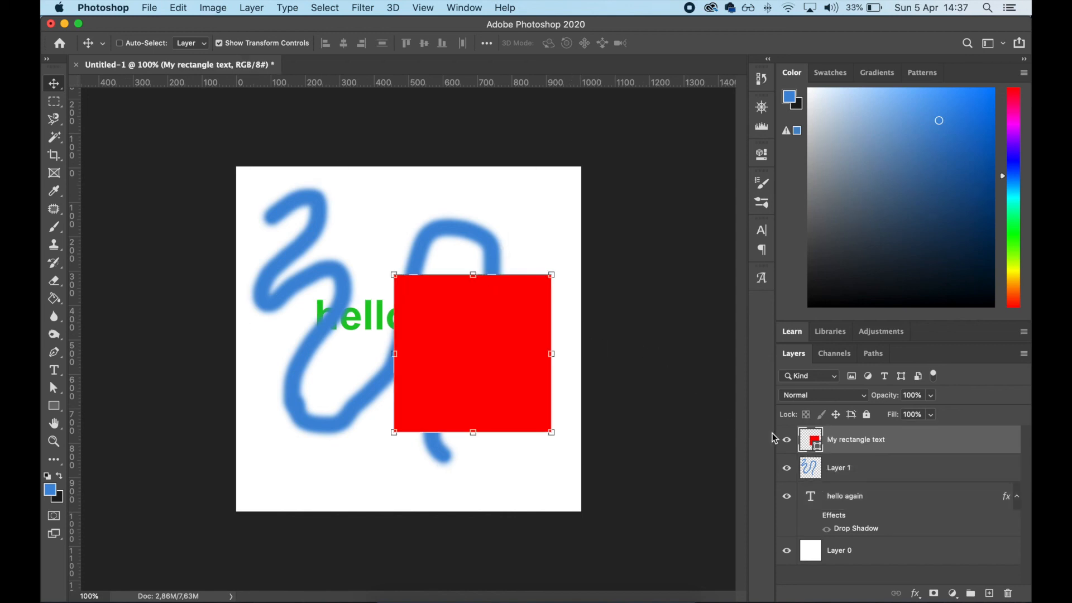
Toggle the visibility of My rectangle text, leaving it shown, and move Layer 1 directly above it
click(786, 441)
click(786, 441)
click(785, 441)
drag(837, 469, 849, 436)
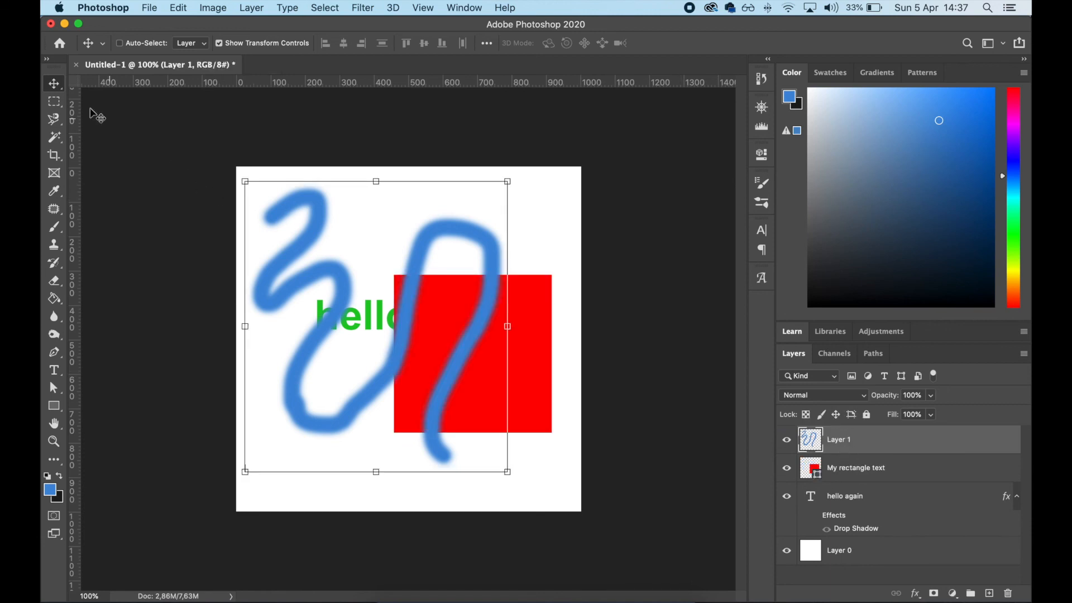
Activate the Rectangular Marquee tool and rename Layer 1 as "My paintbrush test"
click(54, 101)
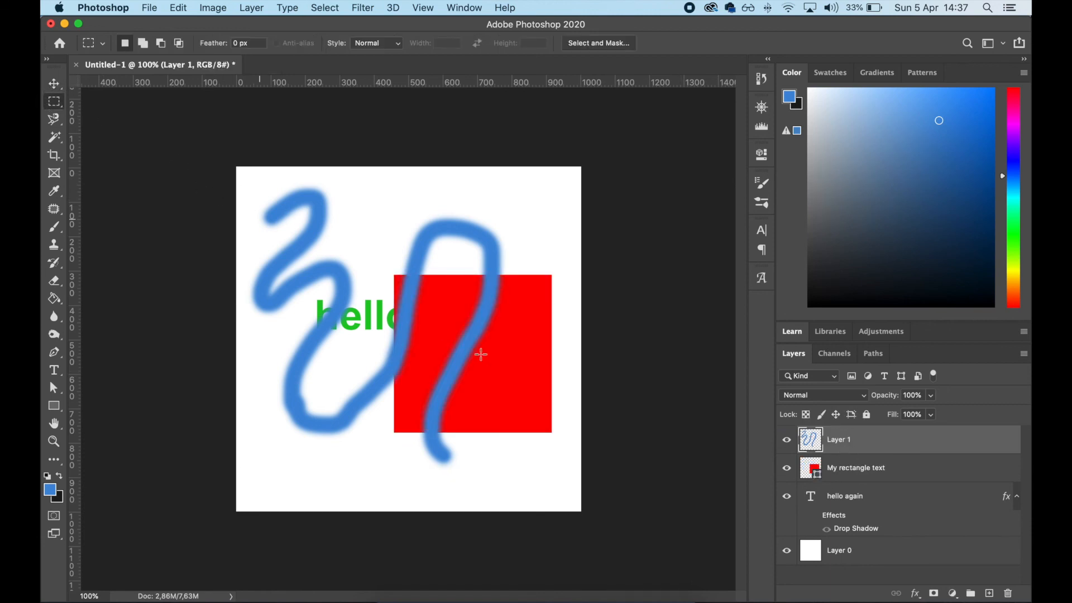
double_click(840, 441)
text(My paintbrush test)
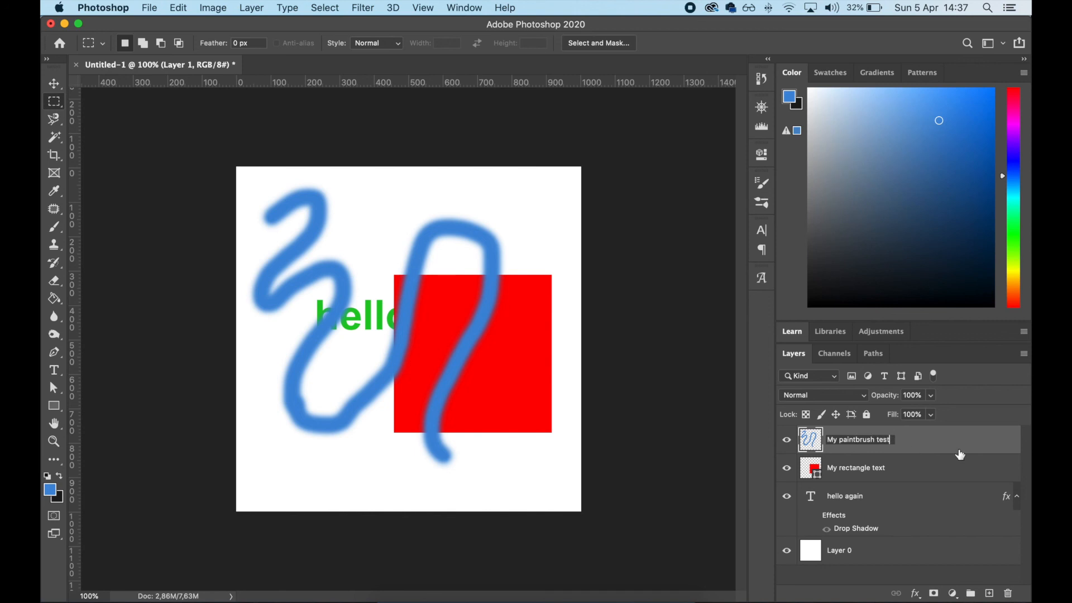
key(Return)
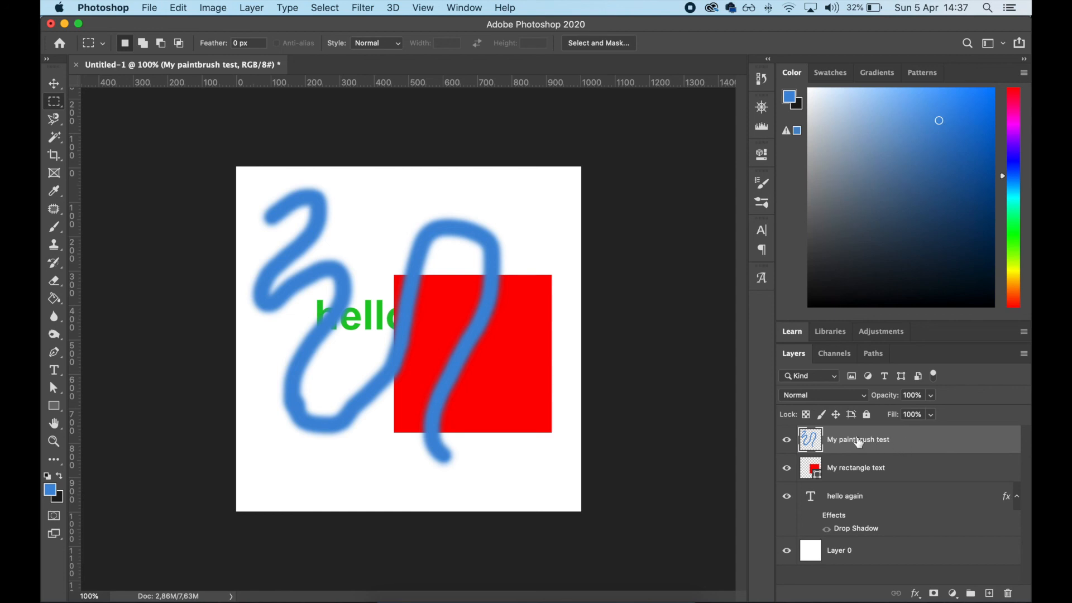
Duplicate the My paintbrush test layer twice and merge both copies back down into the original
key(super+j)
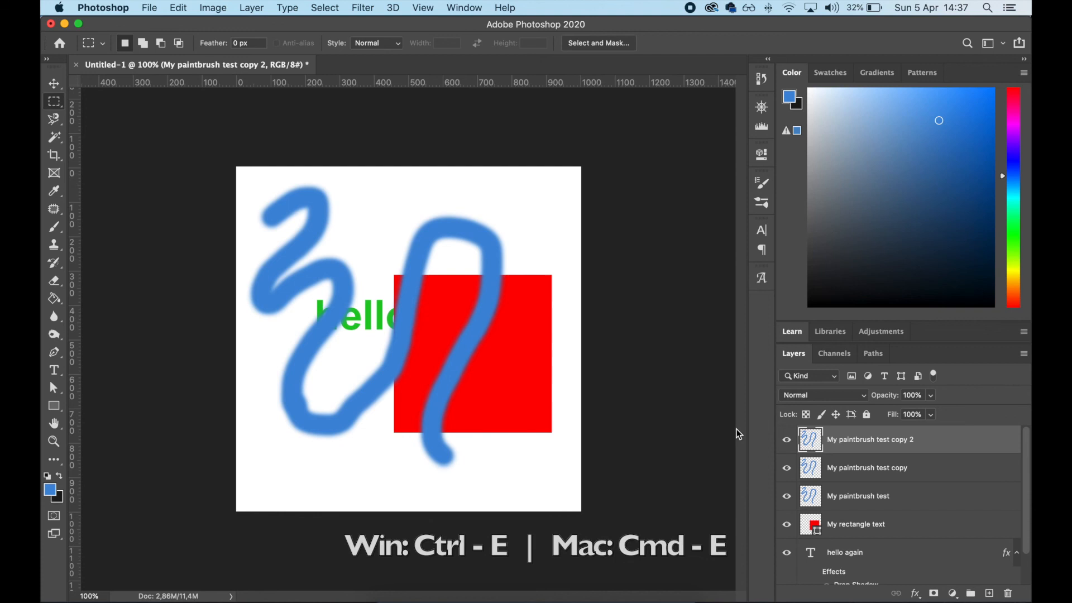
key(super+e)
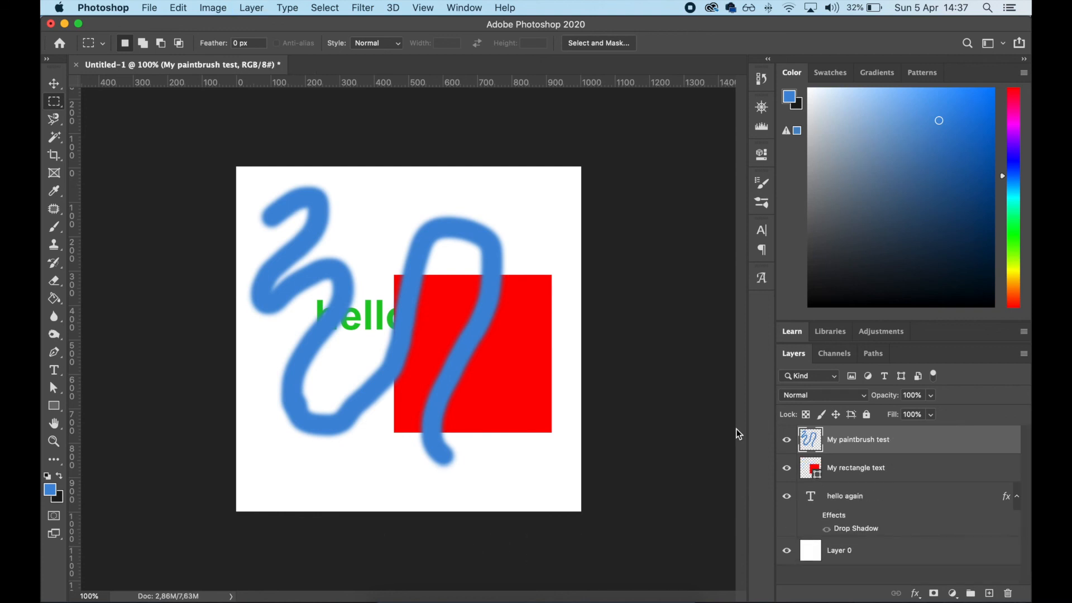
Select My paintbrush test and My rectangle text, try and undo merging them, and place both in a group expanded to show its layers
shift+click(858, 472)
key(super+e)
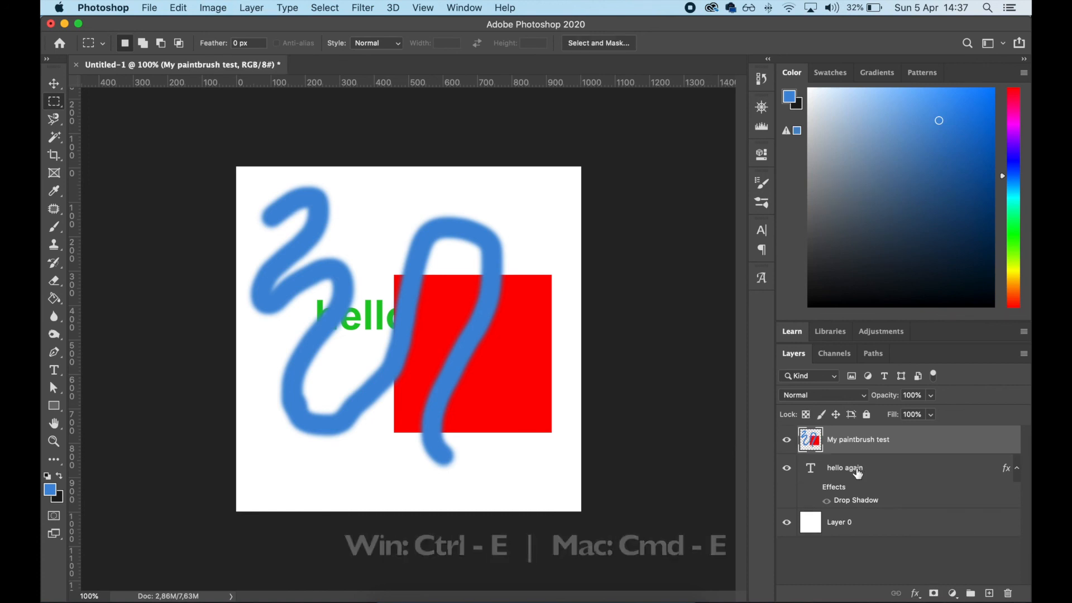
key(super+z)
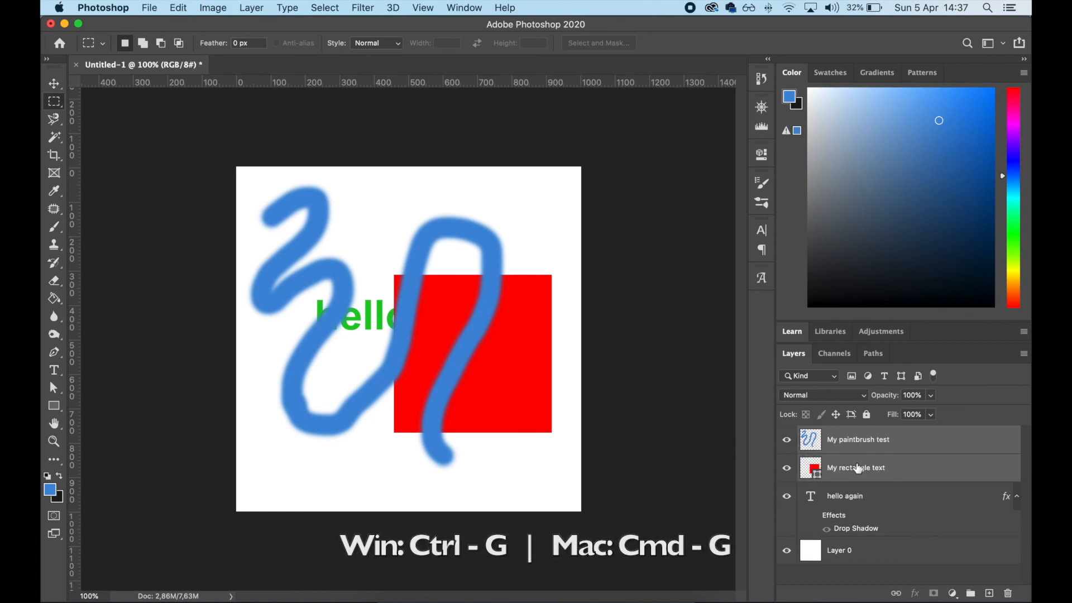
key(super+g)
click(802, 434)
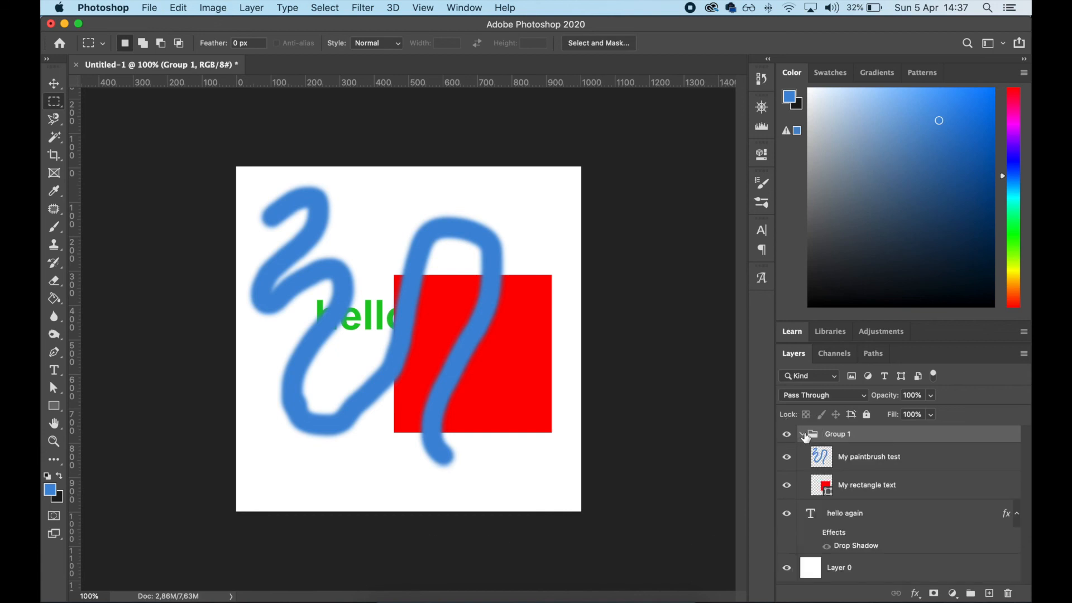
click(839, 458)
key(super+w)
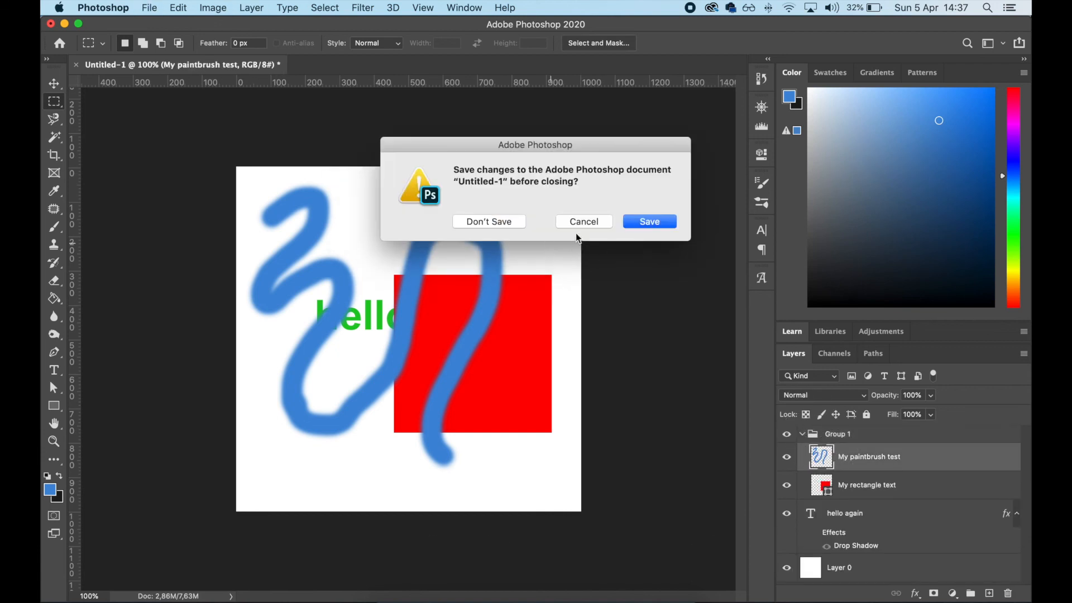
key(Escape)
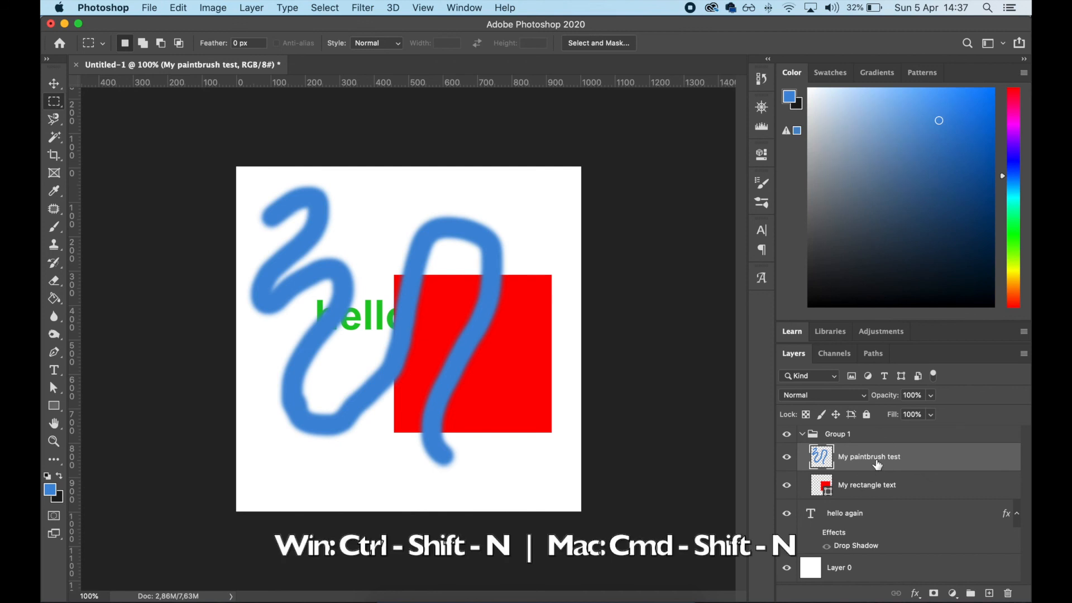
Create a new layer with the default settings directly above My paintbrush test in Group 1, and collapse the group
click(890, 485)
click(892, 458)
key(super+shift+n)
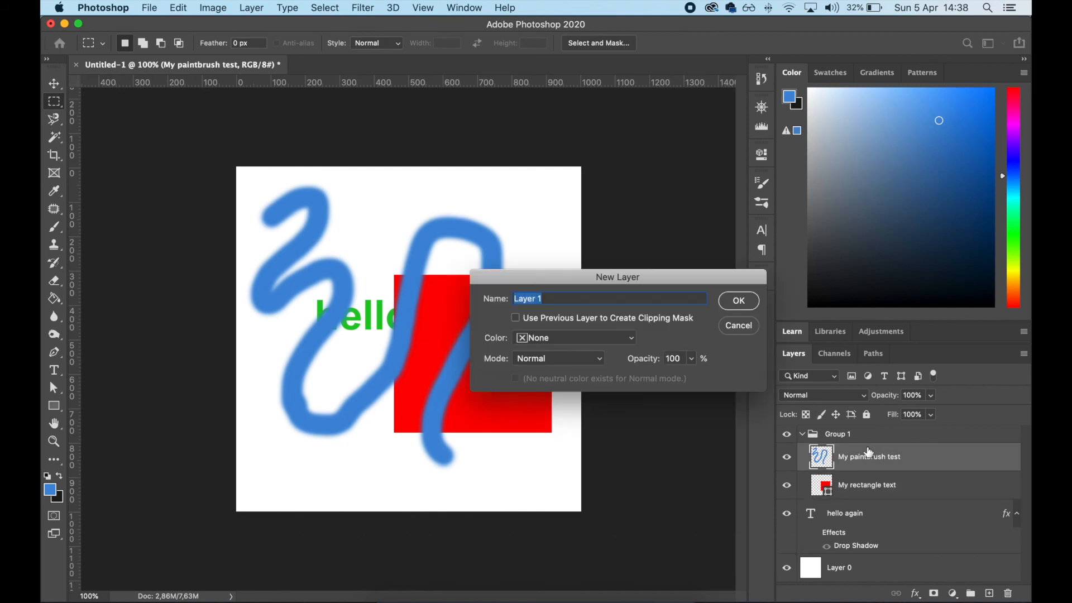
key(Return)
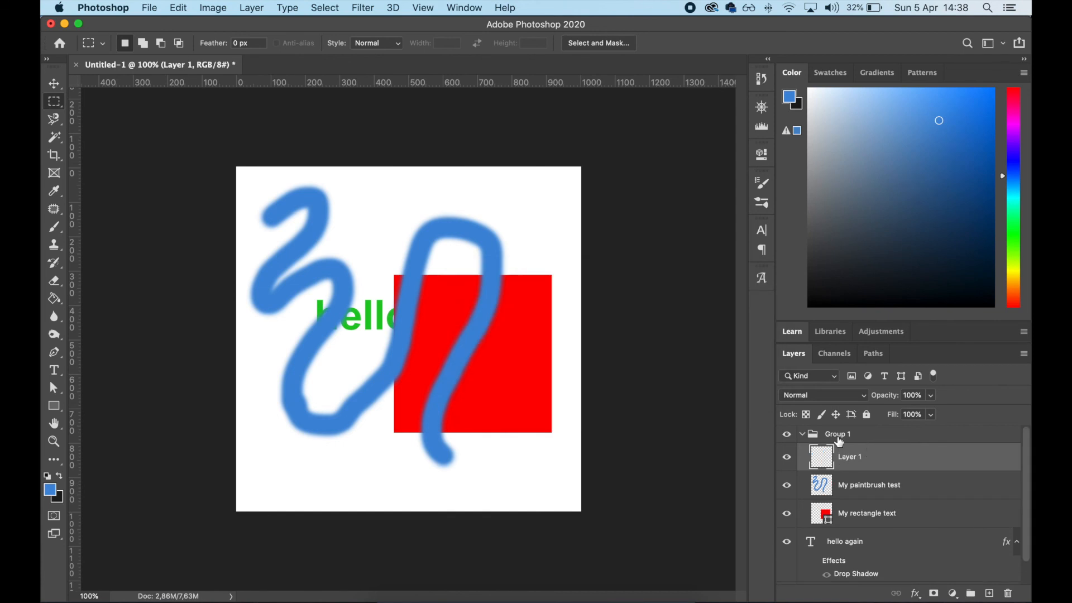
click(798, 438)
click(802, 435)
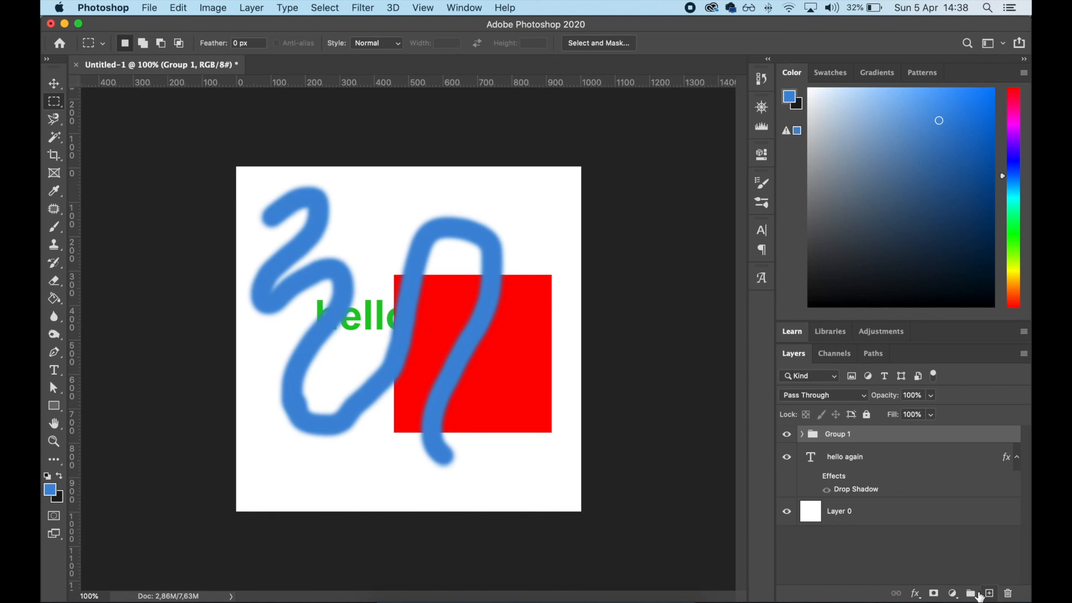
Add an empty layer above Group 1 and delete it again
click(953, 594)
click(953, 593)
click(990, 593)
click(1008, 593)
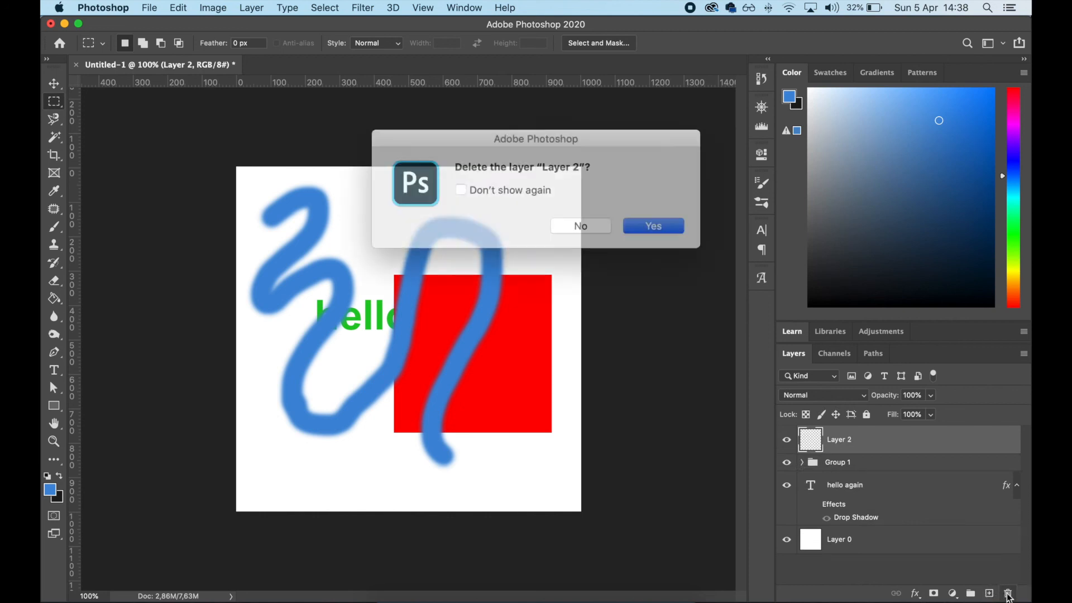
click(623, 223)
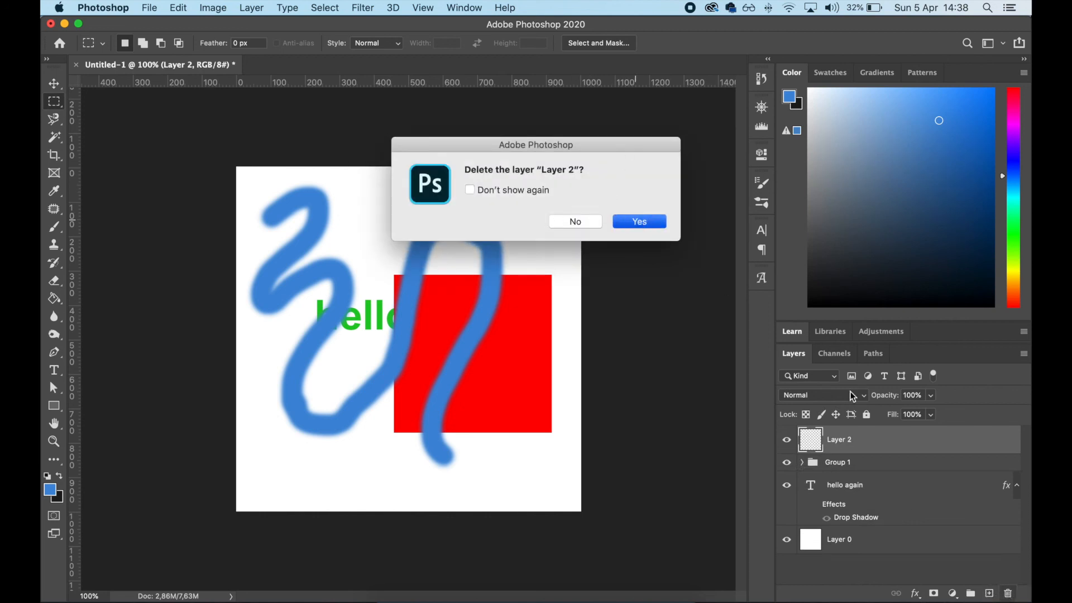
click(915, 594)
click(917, 593)
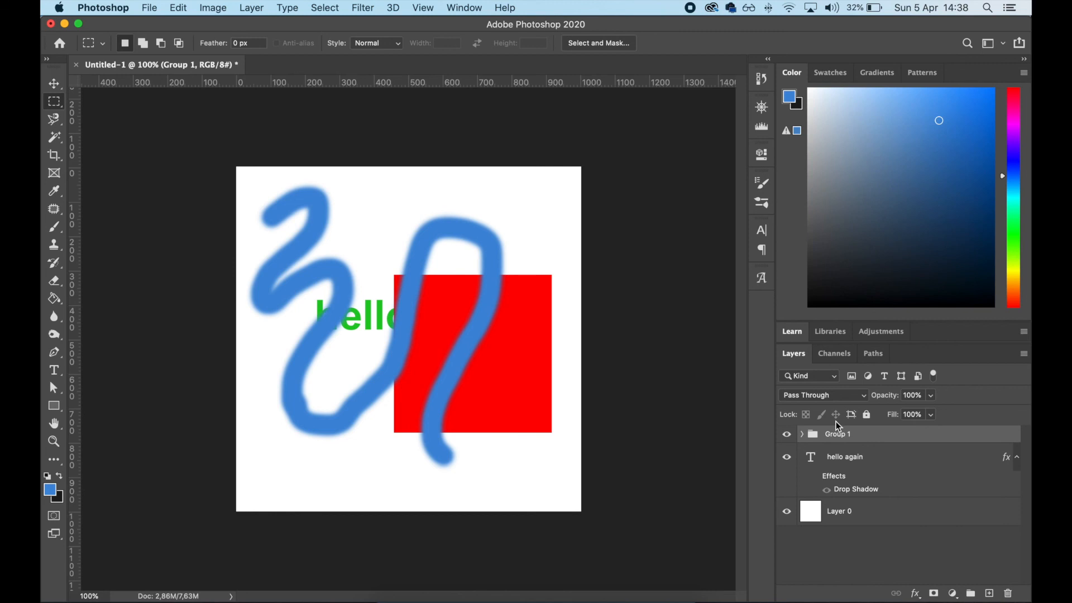
Expand Group 1, select Layer 1, and filter the layer list by kind to pixel layers before clearing the filter
click(802, 434)
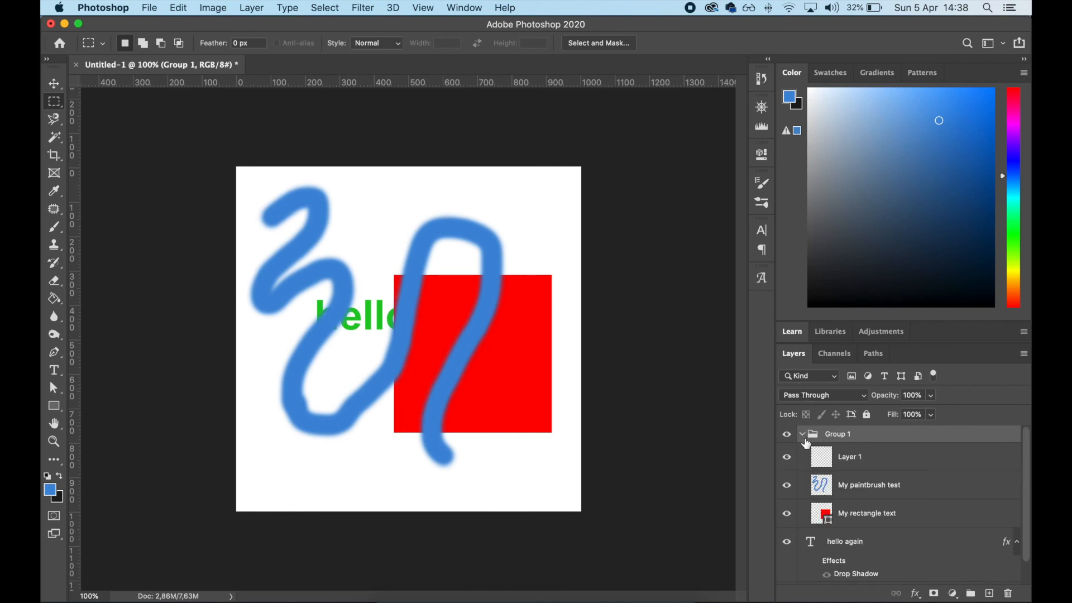
click(844, 459)
click(813, 375)
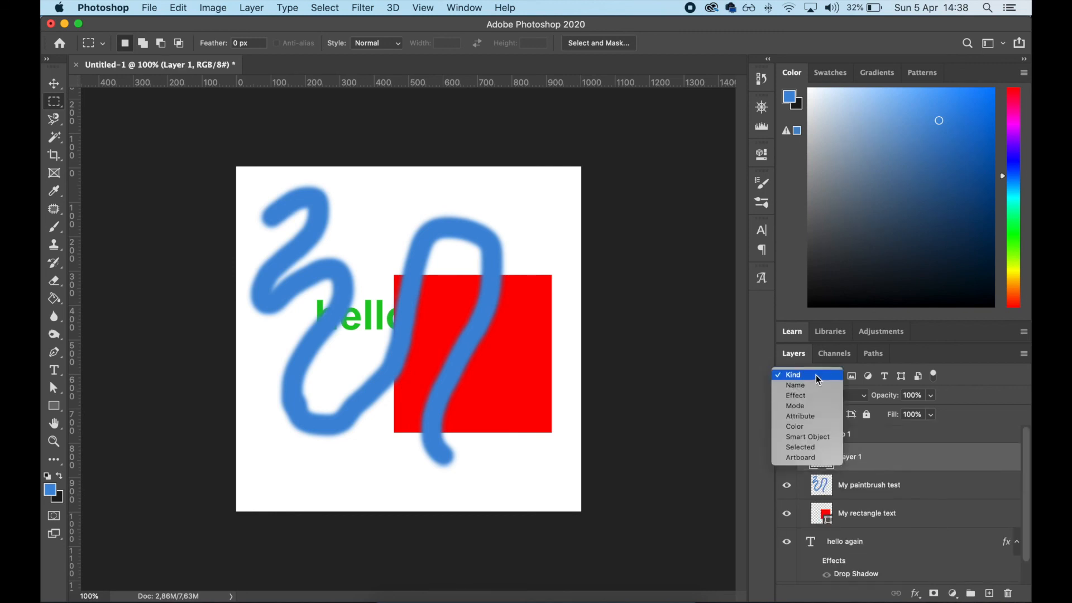
click(852, 377)
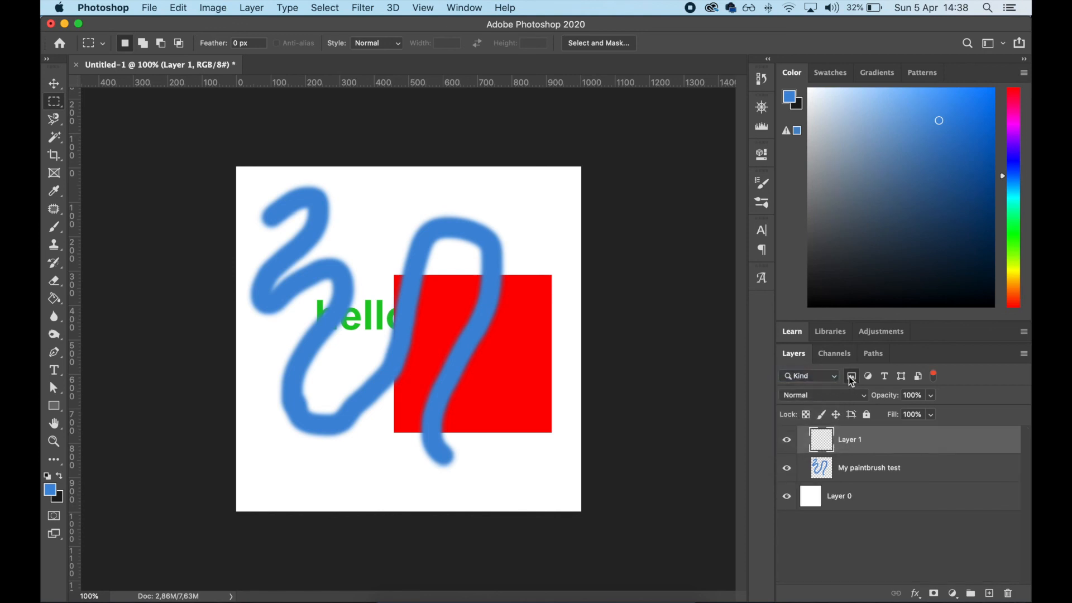
click(853, 378)
Filter the layer list to adjustment, type and shape layers one after another, clearing the filter at the end
click(867, 378)
click(884, 377)
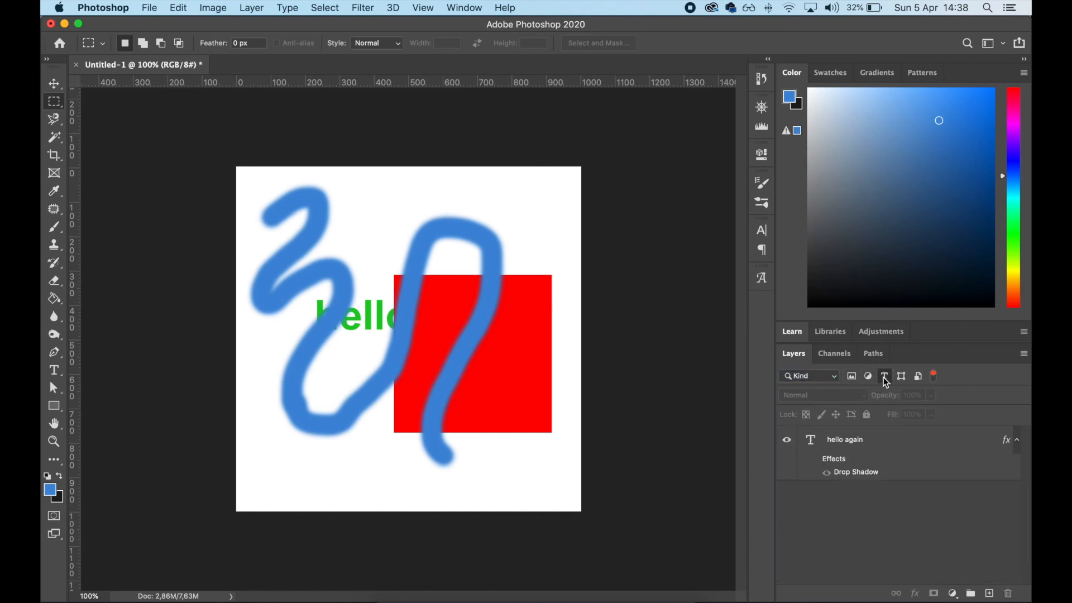
click(883, 378)
click(903, 378)
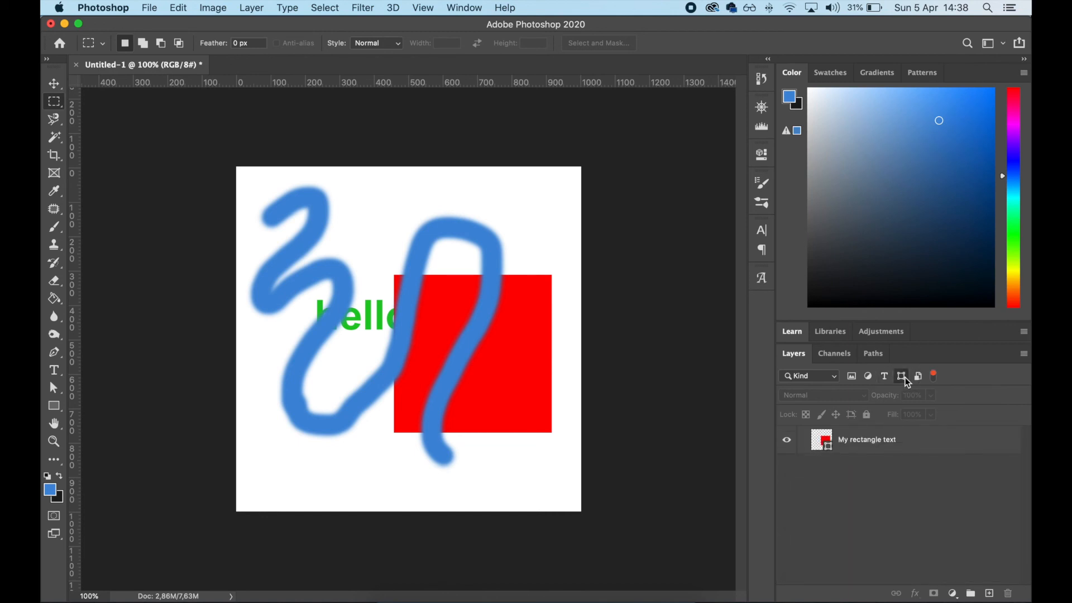
click(903, 378)
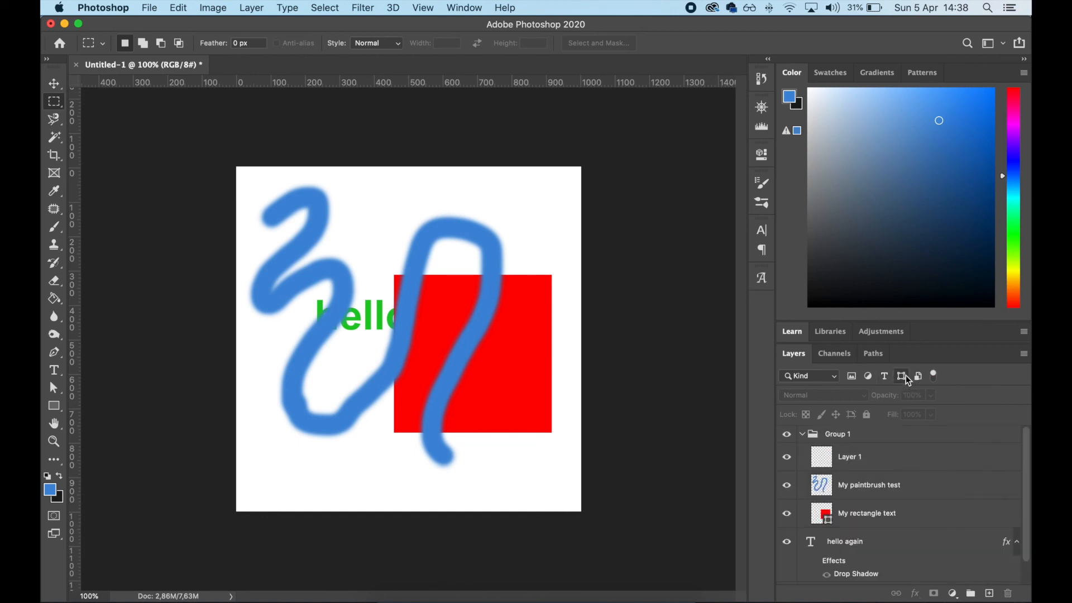
scroll(906, 490, down, 1)
scroll(905, 489, up, 1)
Filter the layer list by Effect and return the filter type to Kind
click(830, 377)
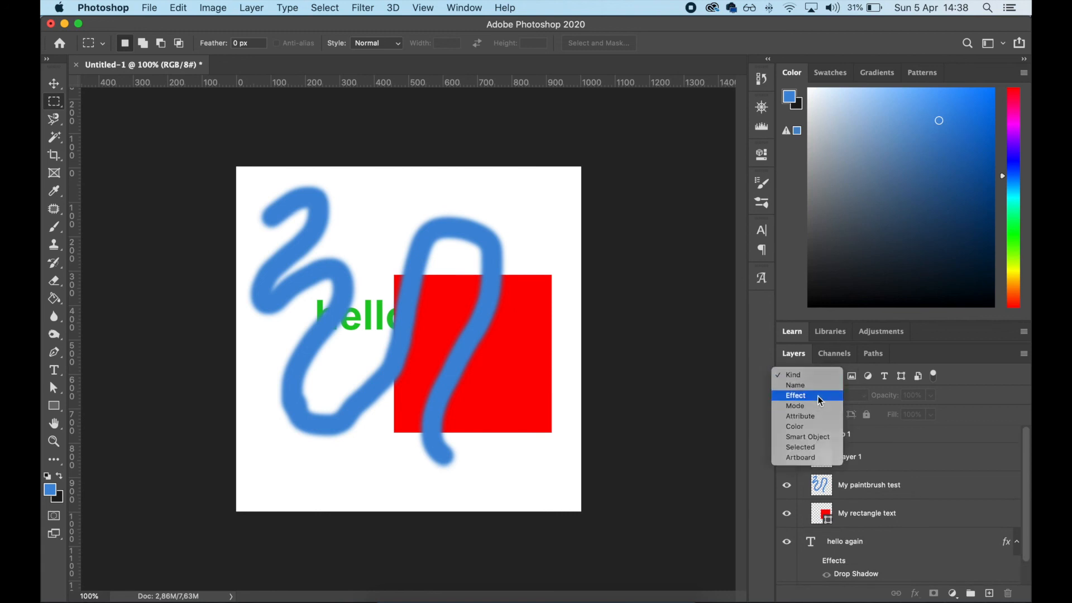
click(819, 397)
click(816, 378)
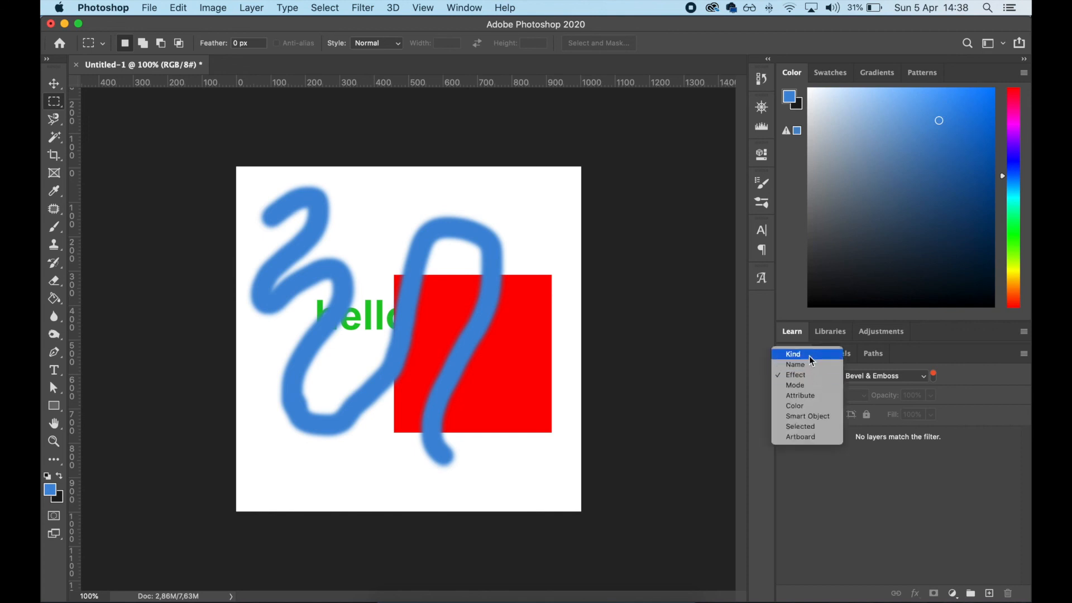
click(811, 359)
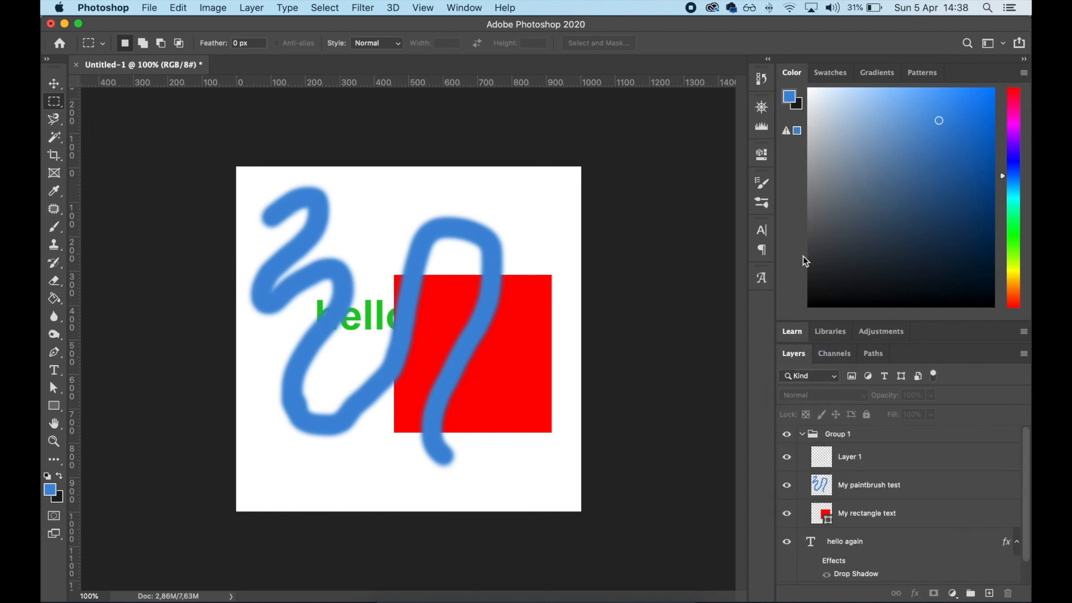